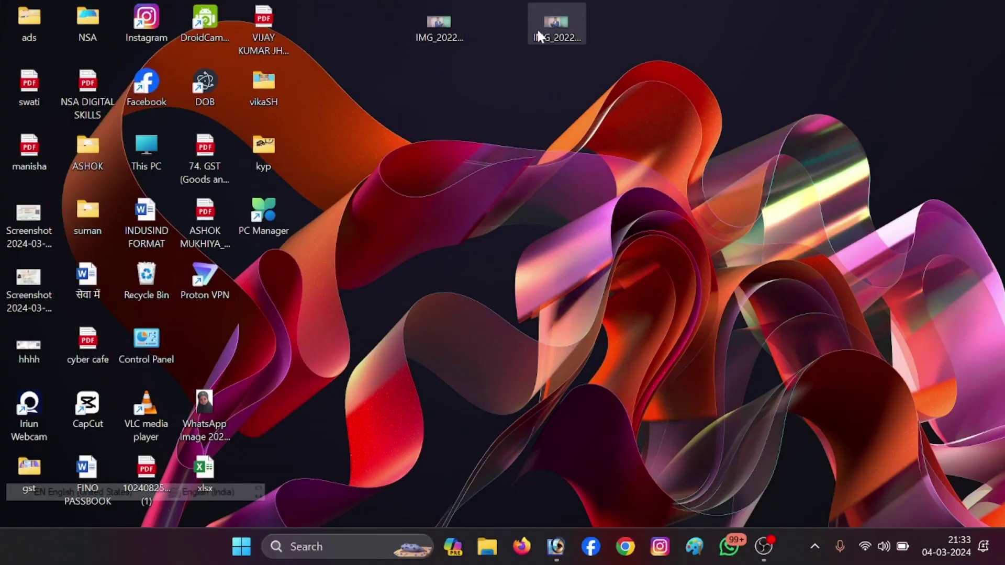
# - Preview IMG_20220801_214032.jpg and IMG_20220801_214059.jpg in Photos, then select both desktop icons
pyautogui.doubleClick(438, 26)
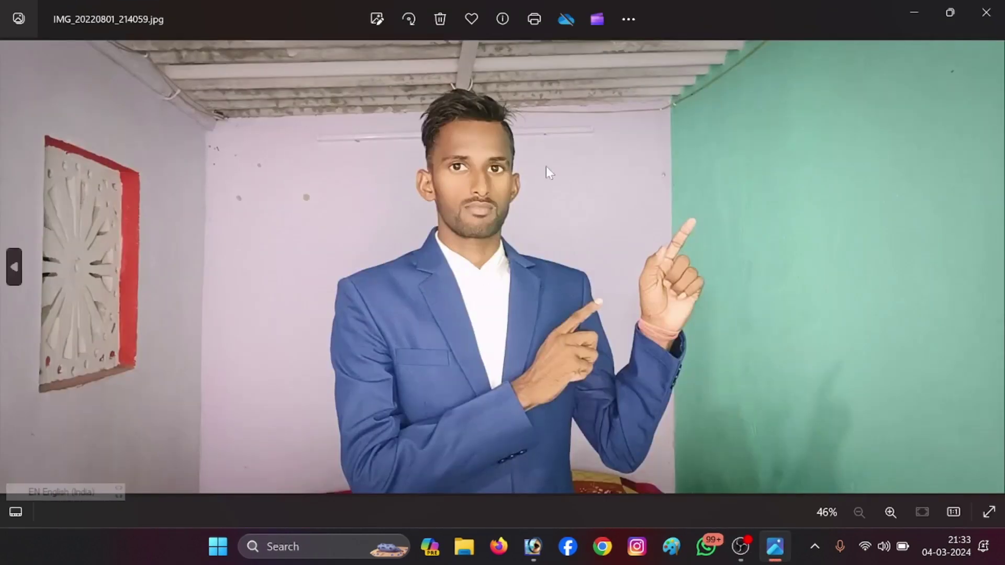
pyautogui.click(986, 12)
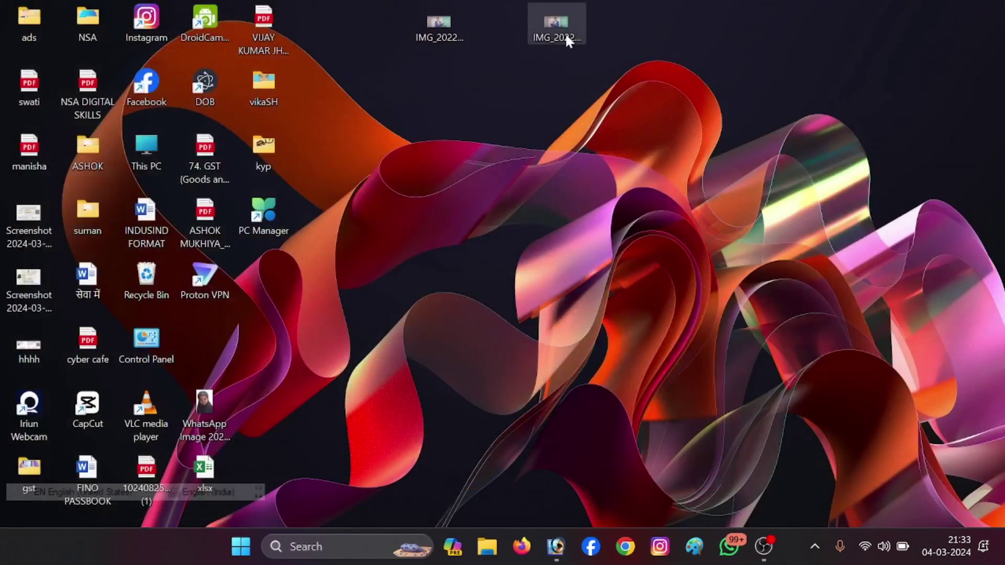
pyautogui.doubleClick(564, 33)
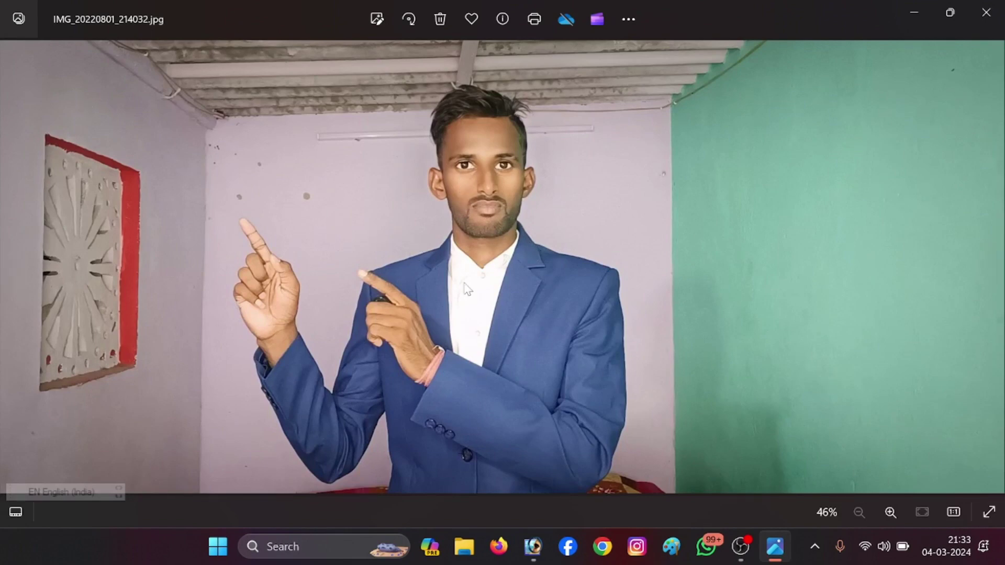
pyautogui.click(986, 12)
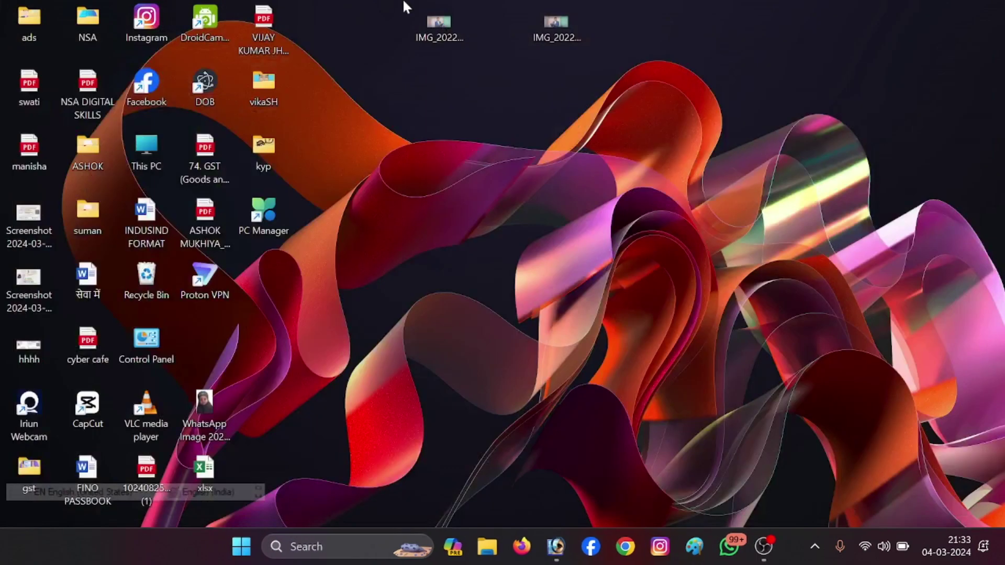
pyautogui.moveTo(391, 1)
pyautogui.mouseDown()
pyautogui.moveTo(633, 44)
pyautogui.moveTo(555, 557)
pyautogui.moveTo(454, 310)
pyautogui.mouseUp()
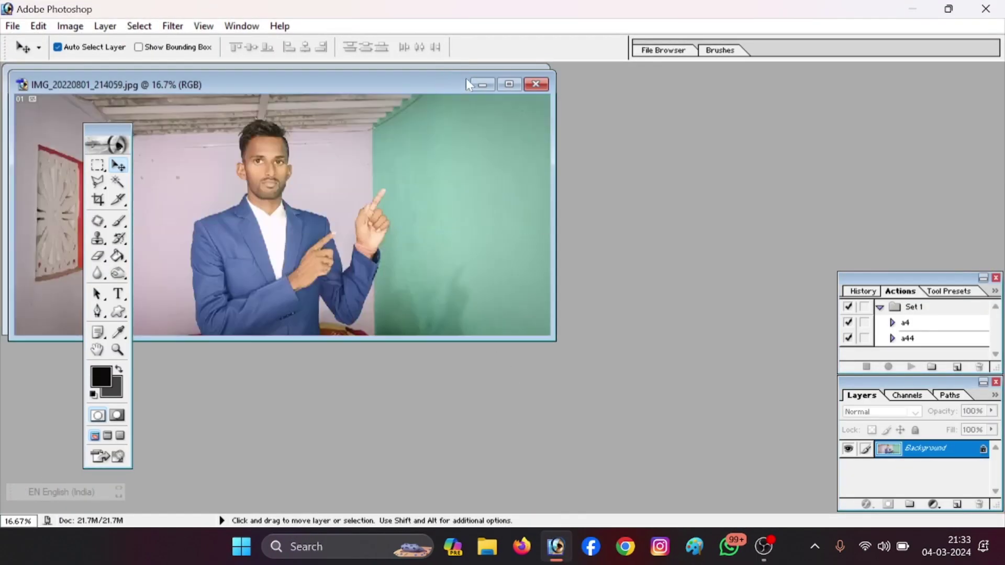
# - Crop the first photo tightly around the man, save it as JPEG and close it
pyautogui.moveTo(422, 93); pyautogui.dragTo(698, 158)
pyautogui.click(95, 202)
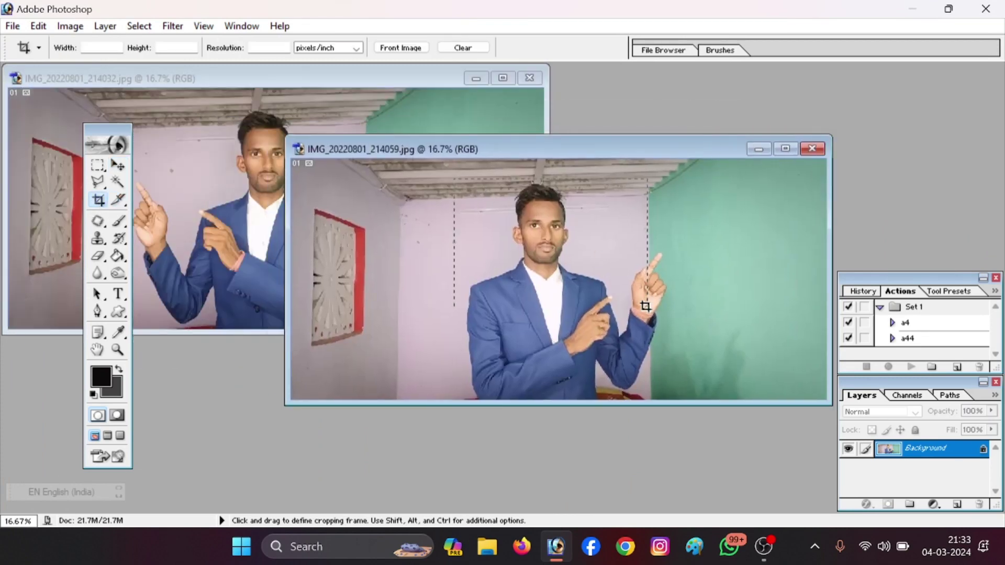
pyautogui.moveTo(645, 306)
pyautogui.mouseDown()
pyautogui.moveTo(639, 345)
pyautogui.moveTo(674, 364)
pyautogui.mouseUp()
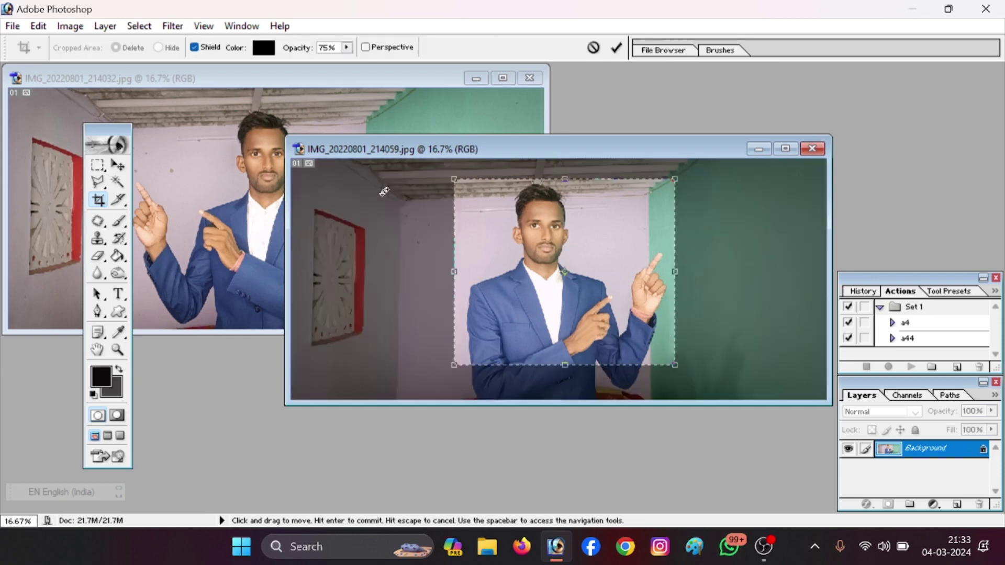
pyautogui.press('Return')
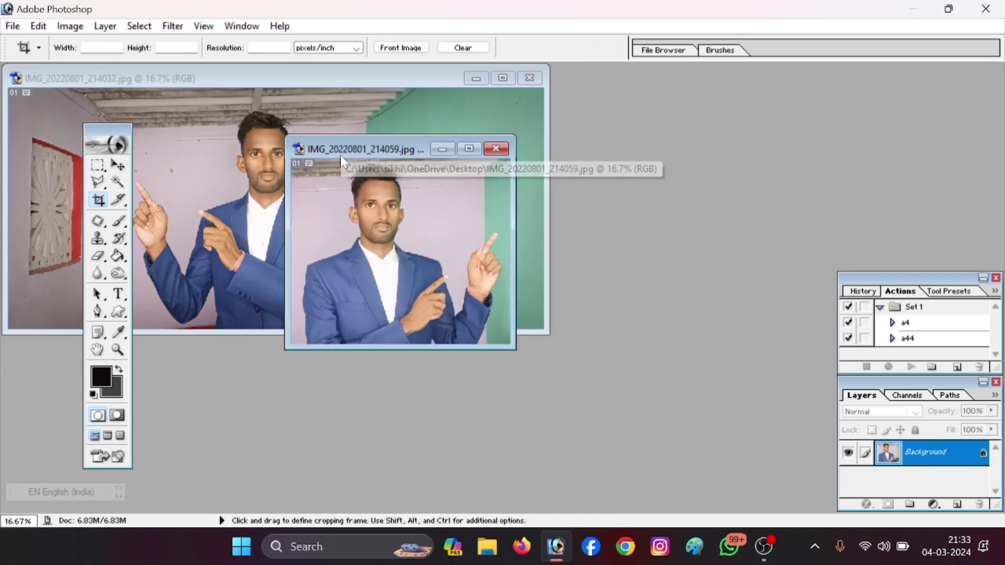
pyautogui.hotkey('ctrl', 's')
pyautogui.click(592, 168)
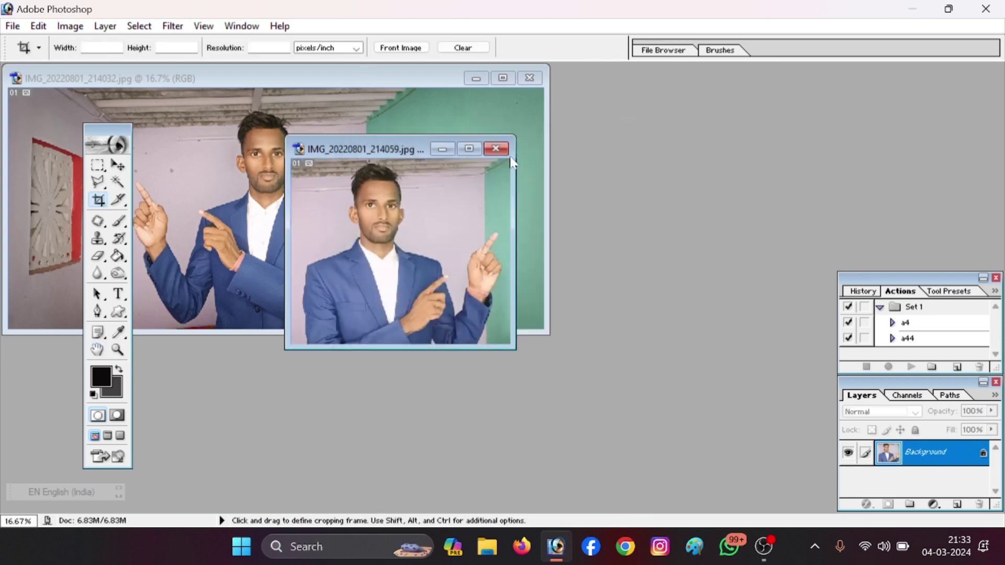
pyautogui.click(498, 149)
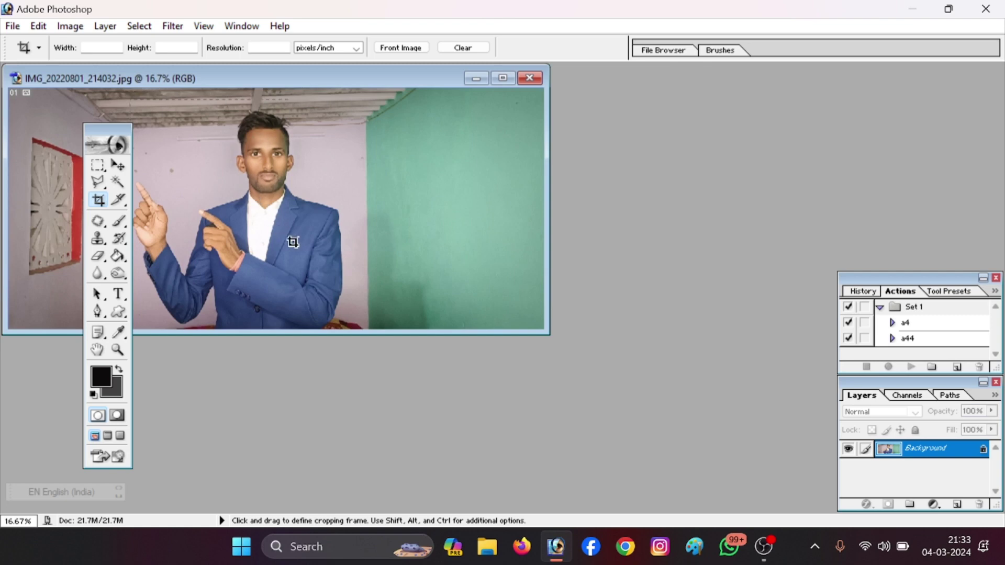
# - Crop the second photo around the man, save it as JPEG, close it and minimize Photoshop
pyautogui.moveTo(358, 304); pyautogui.dragTo(369, 312)
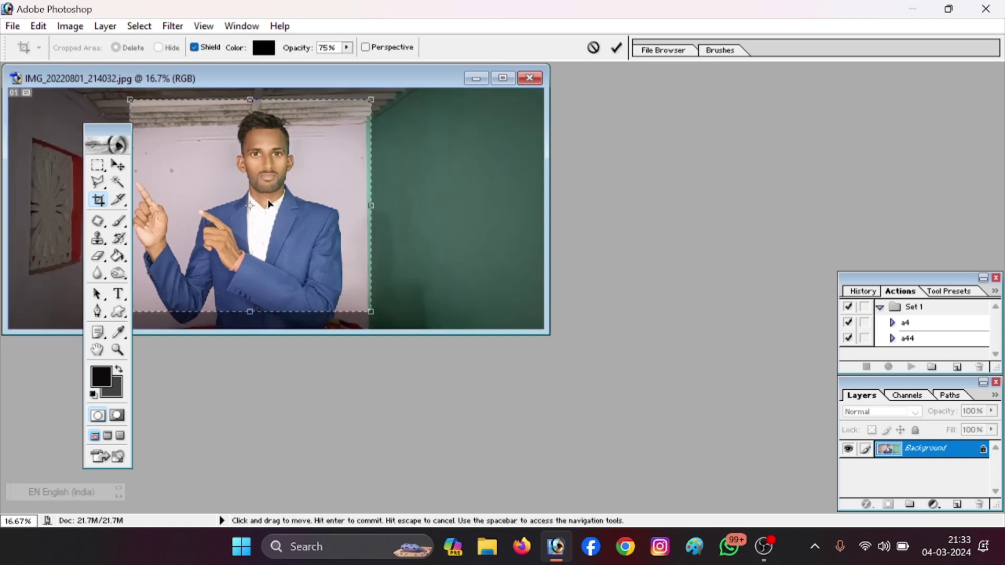
pyautogui.press('Return')
pyautogui.hotkey('ctrl', 's')
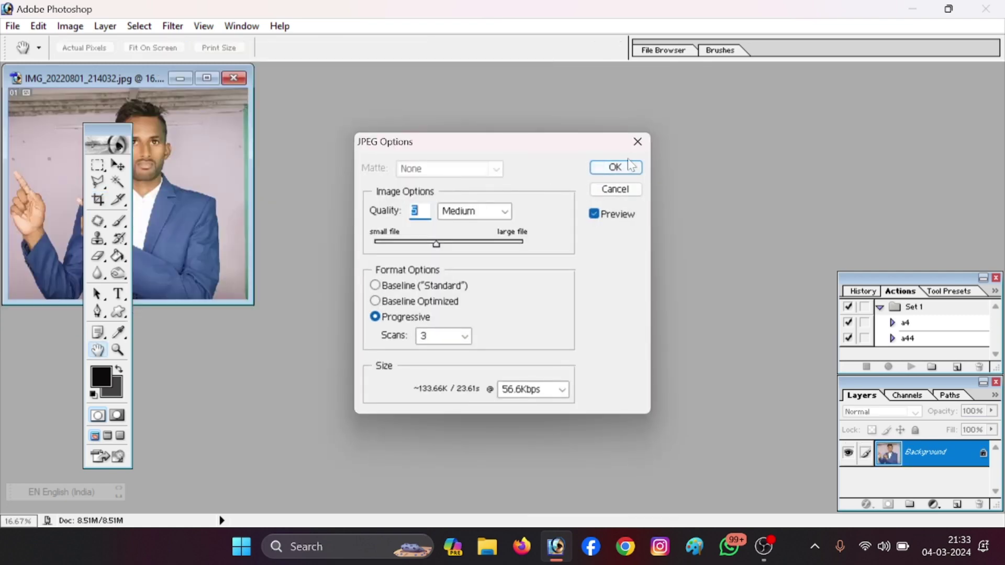
pyautogui.click(615, 167)
pyautogui.click(233, 78)
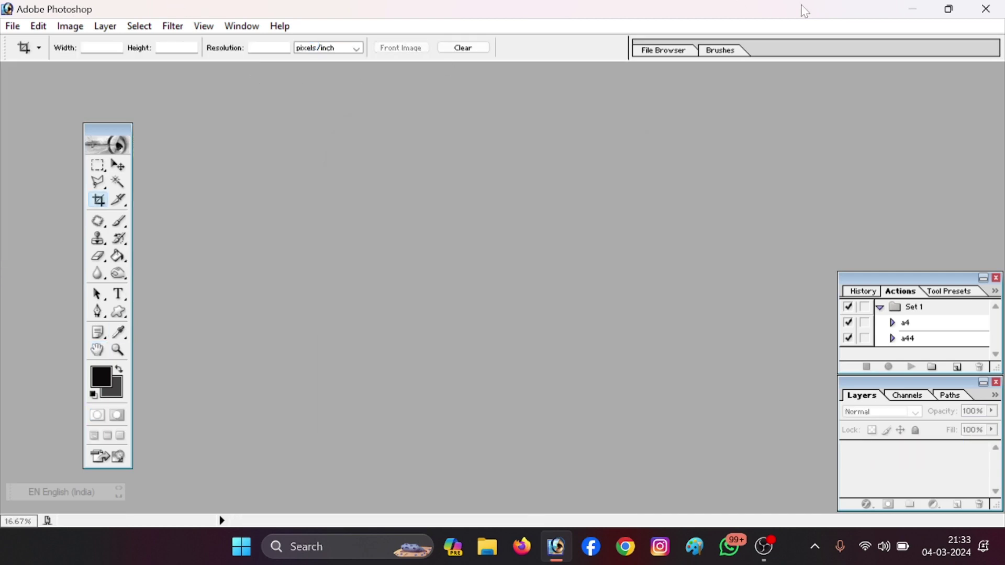
pyautogui.click(912, 11)
# - Refresh the desktop and preview the cropped IMG_20220801_214059.jpg in Photos
pyautogui.click(439, 23)
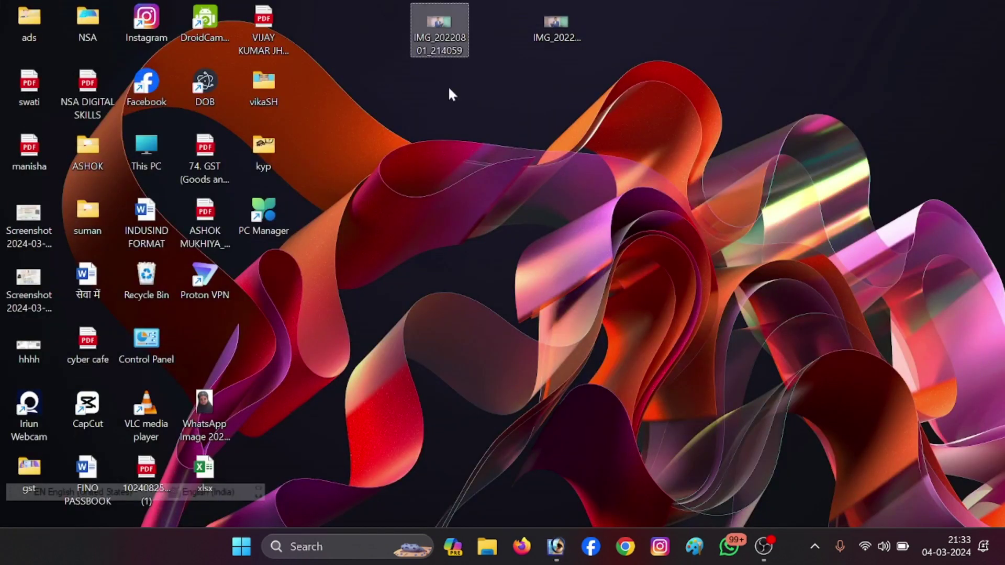
pyautogui.rightClick(450, 103)
pyautogui.click(512, 401)
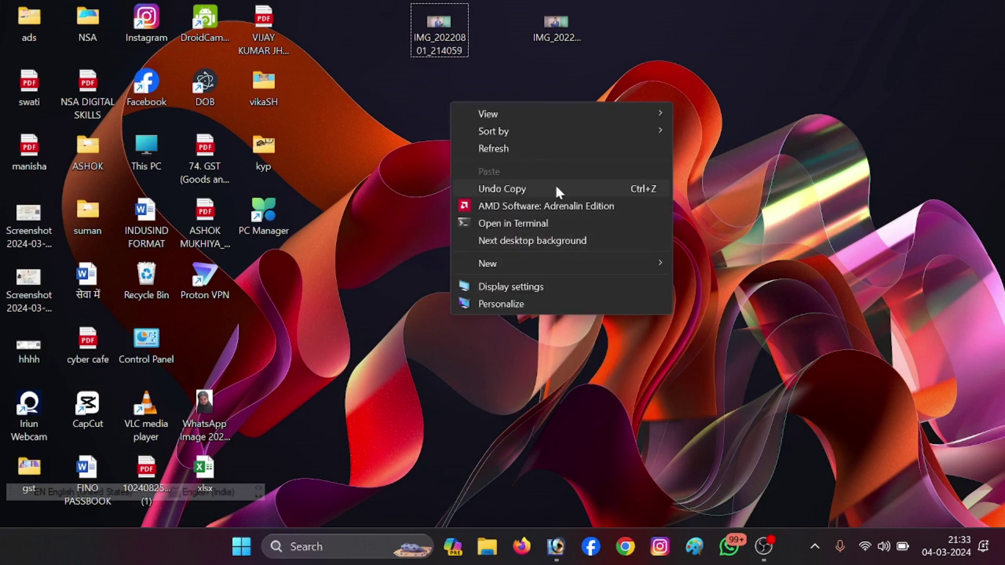
pyautogui.click(495, 149)
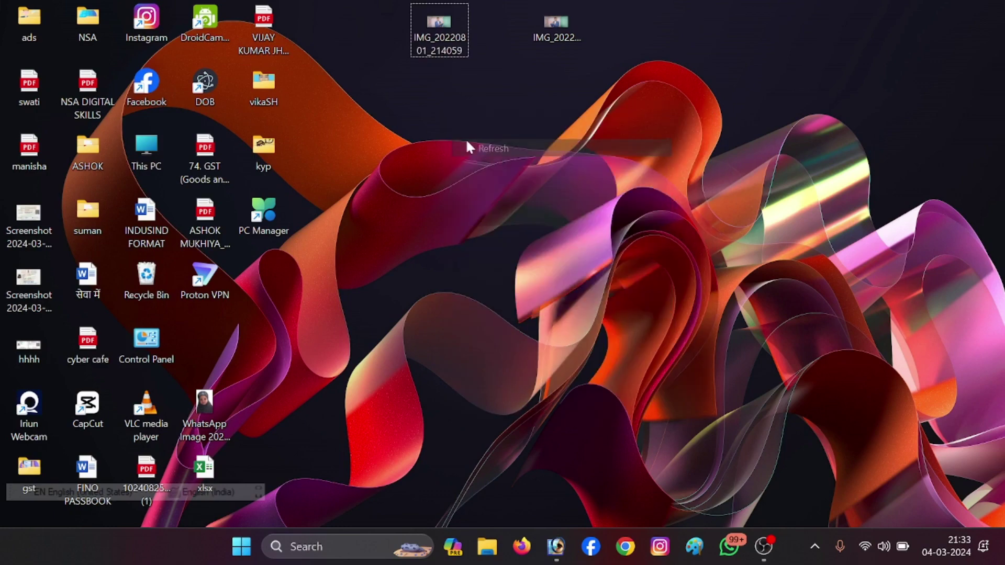
pyautogui.doubleClick(438, 21)
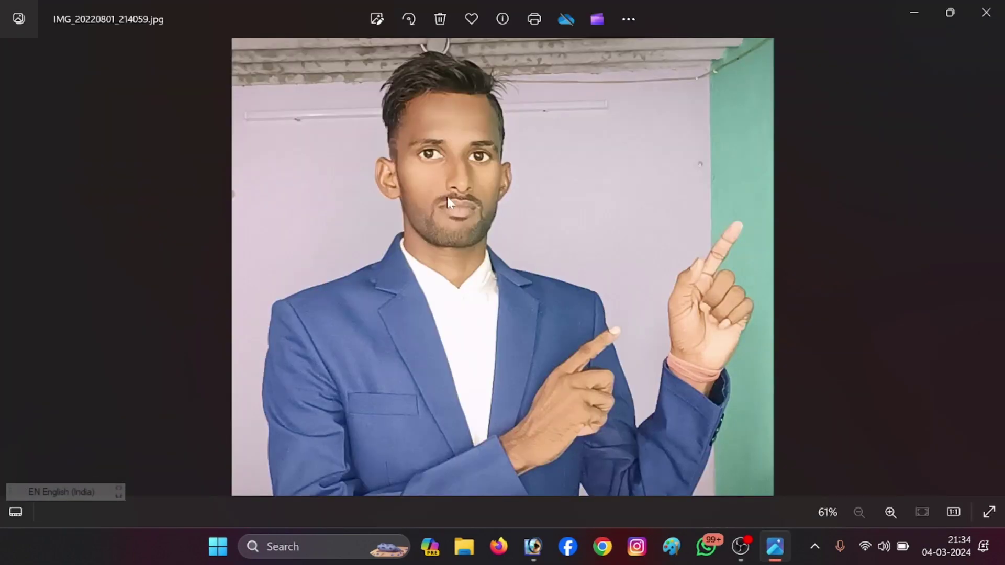
pyautogui.click(986, 13)
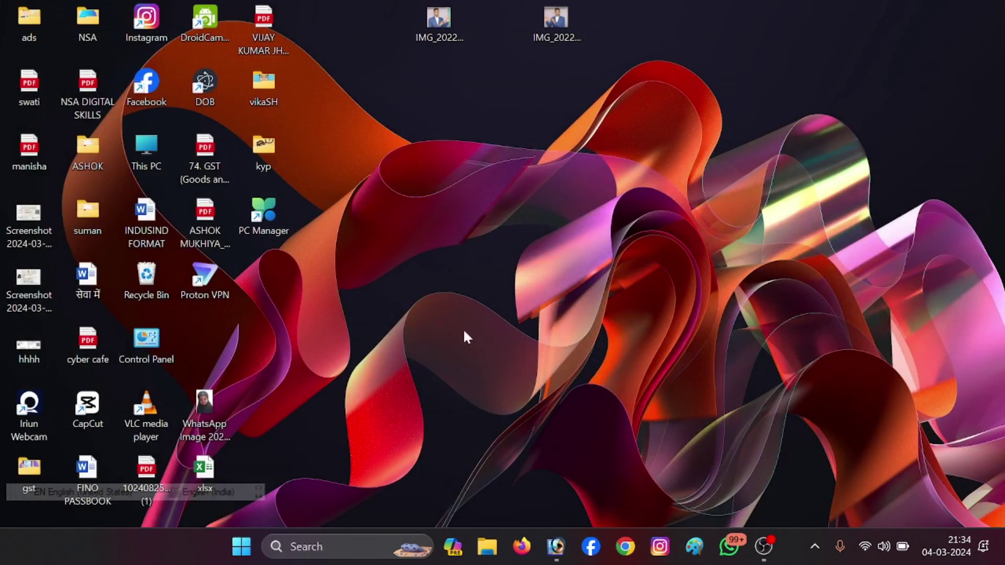
# - Open remove.bg in the browser and upload IMG_20220801_214032 from the Desktop
pyautogui.click(620, 544)
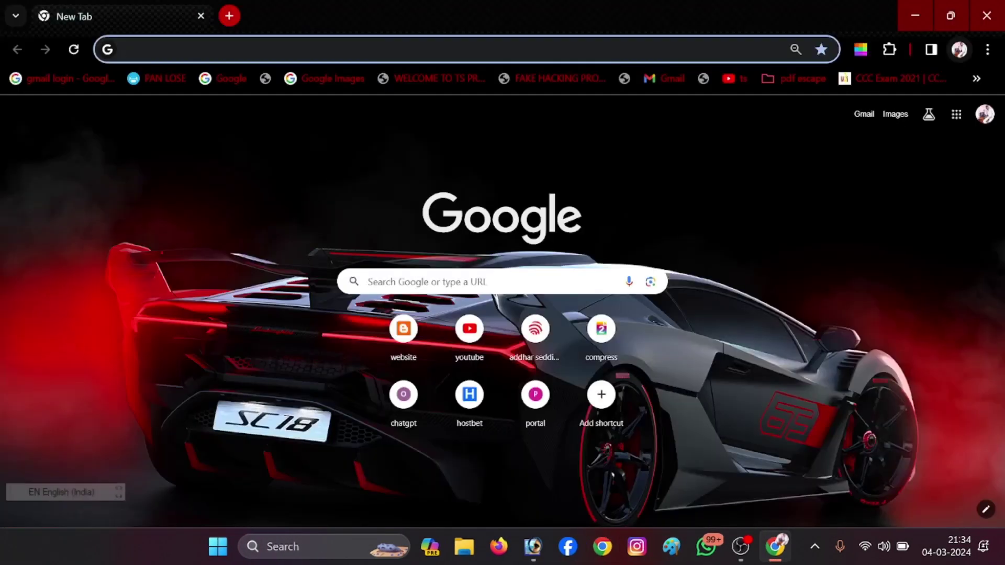
pyautogui.write('remove.bg/upload')
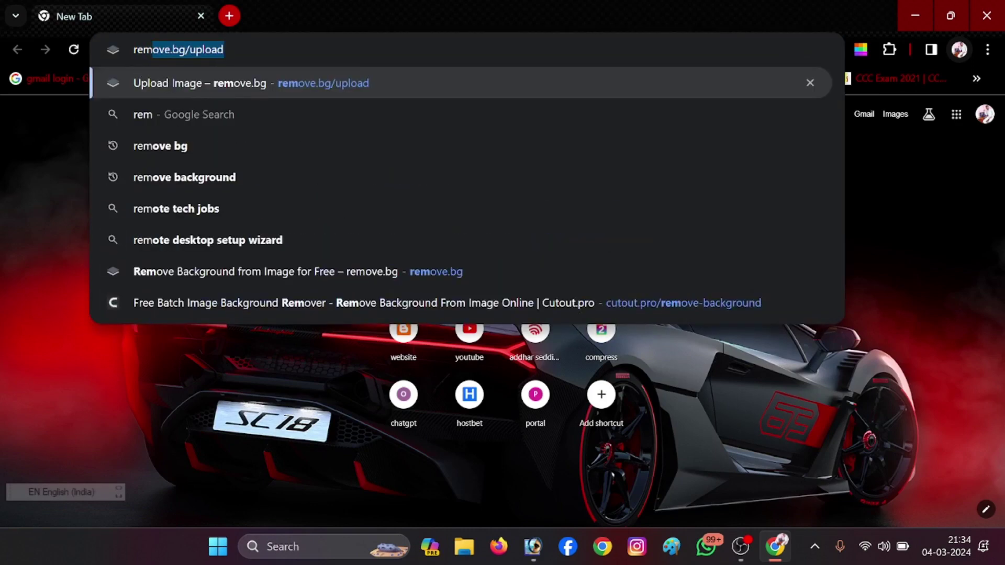
pyautogui.press('Return')
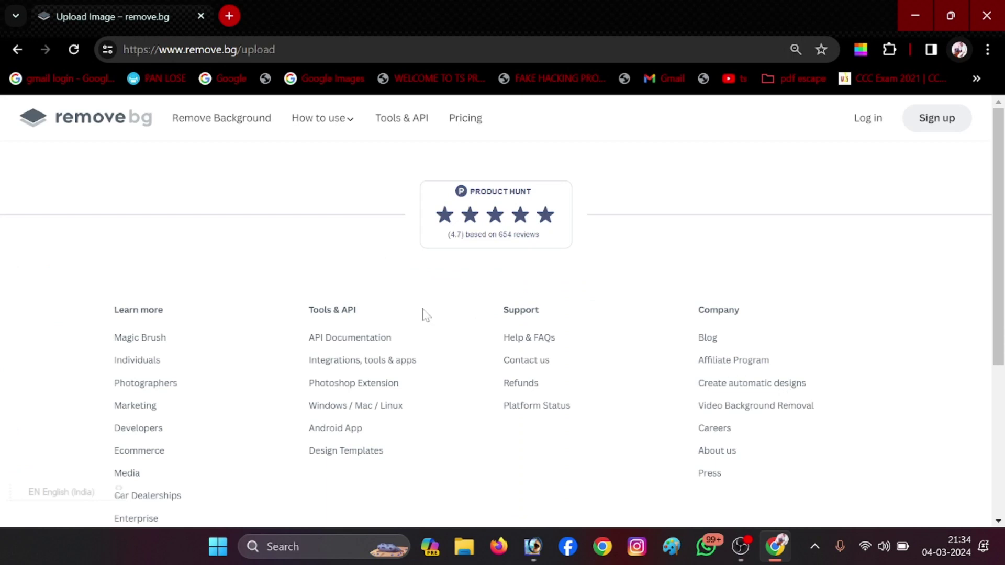
pyautogui.click(527, 300)
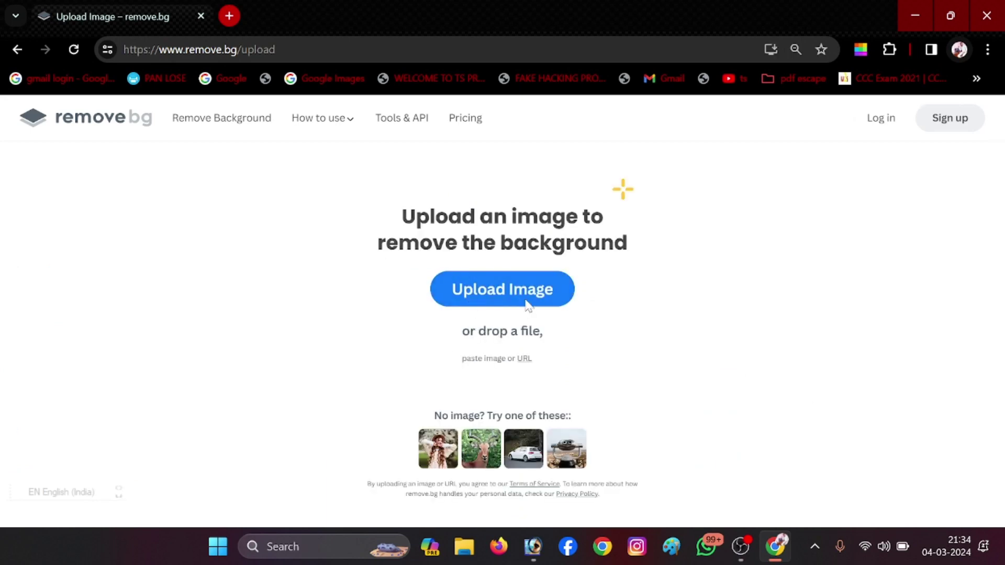
pyautogui.click(57, 225)
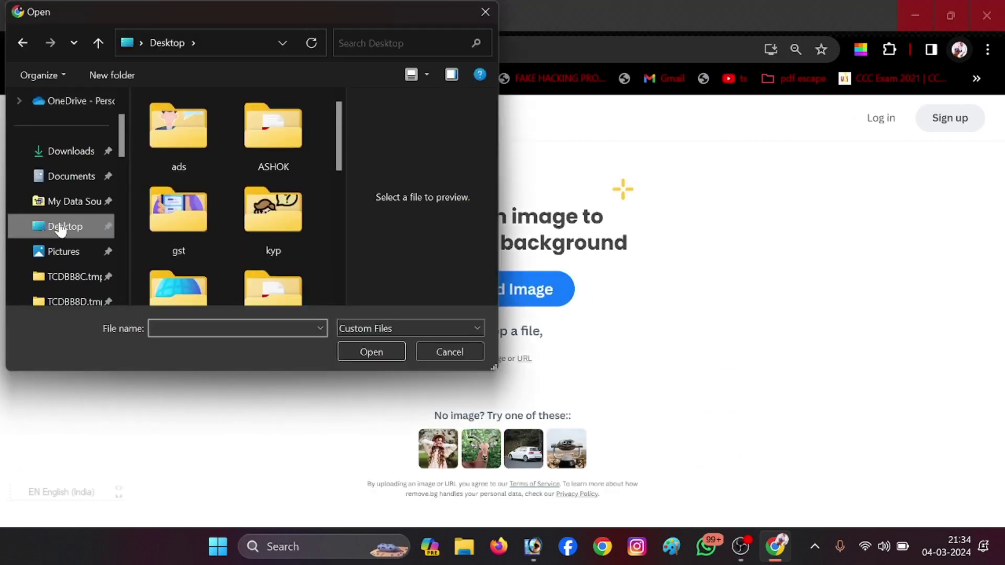
pyautogui.scroll(-5, 270, 215)
pyautogui.click(189, 173)
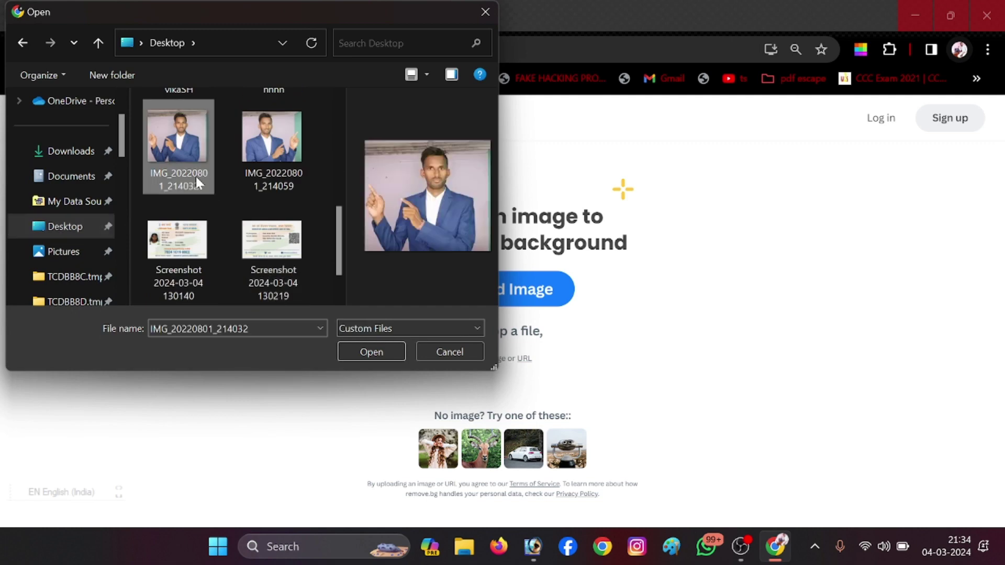
pyautogui.click(369, 353)
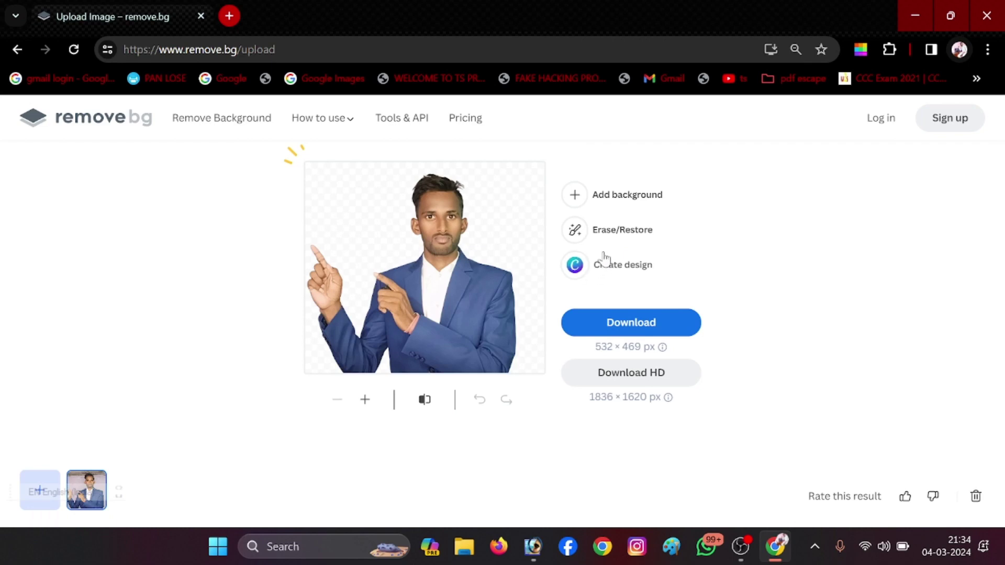
# - Apply a plain colour background option and download the first cut-out PNG
pyautogui.click(632, 201)
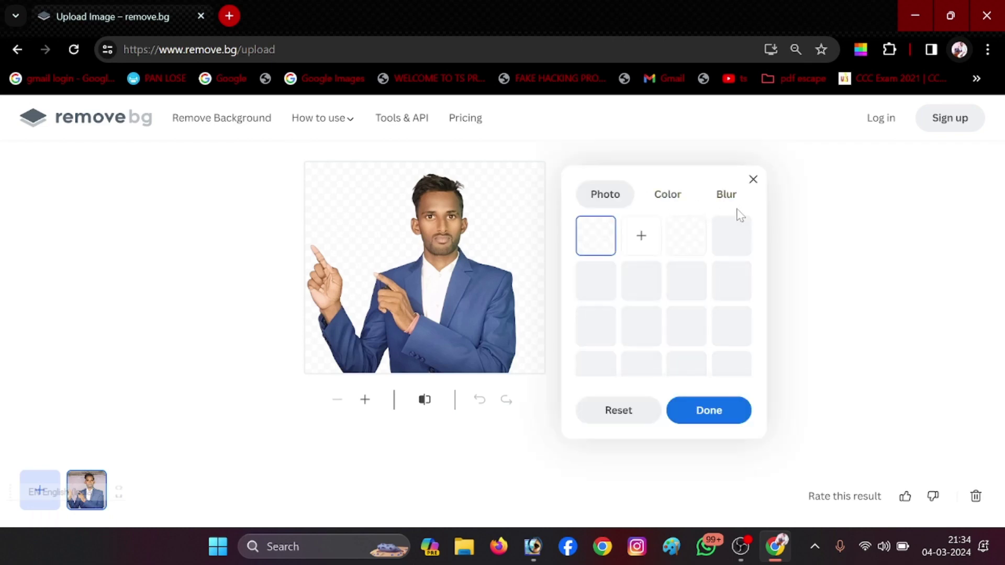
pyautogui.click(676, 202)
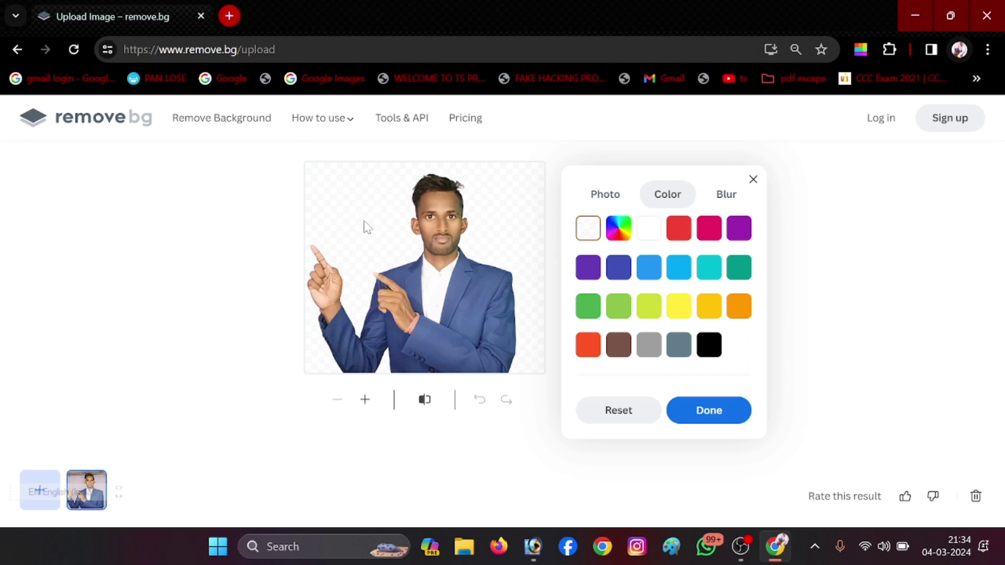
pyautogui.click(704, 410)
pyautogui.click(639, 324)
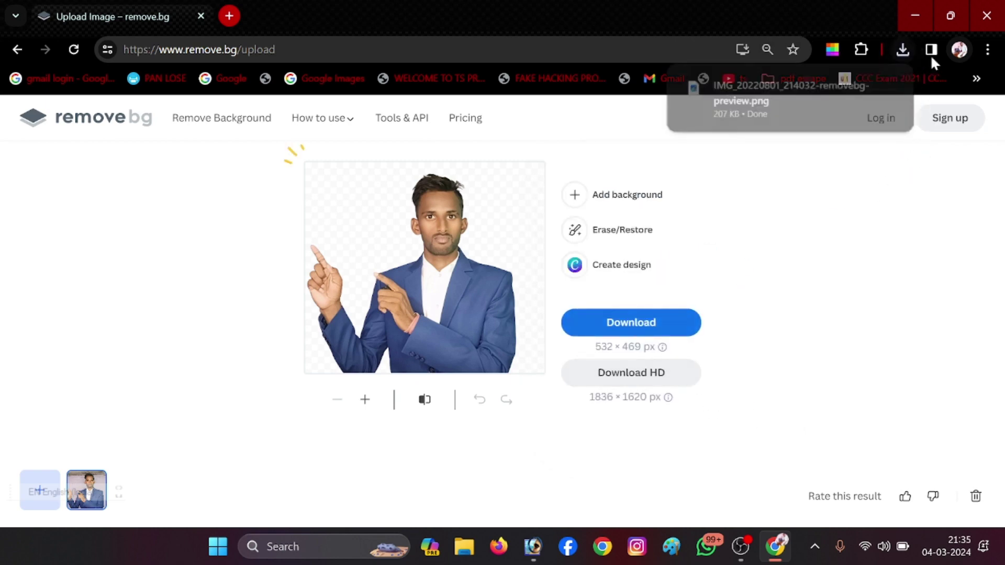
# - Upload IMG_20220801_214059, download its cut-out PNG, and return to Photoshop
pyautogui.scroll(2, 418, 213)
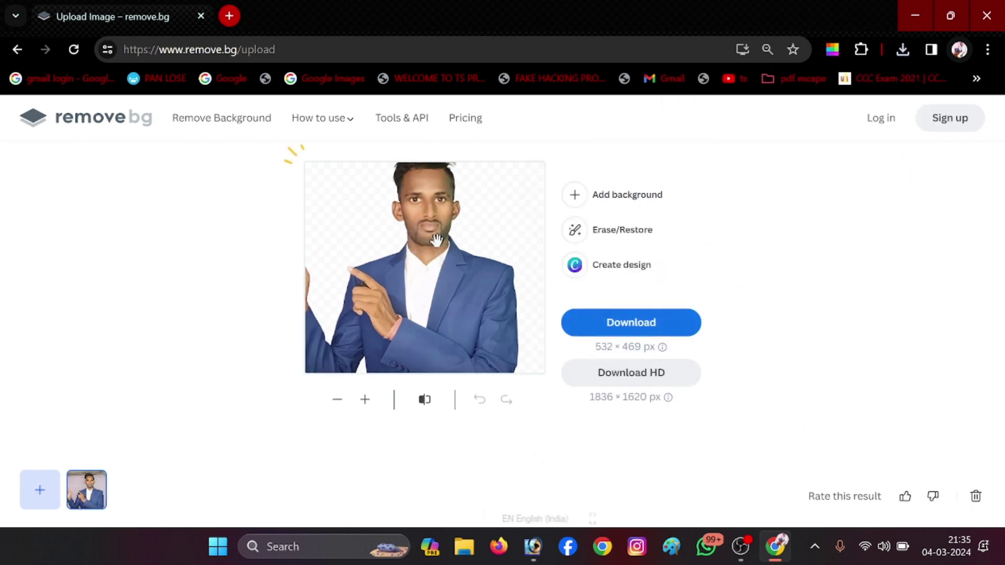
pyautogui.click(40, 490)
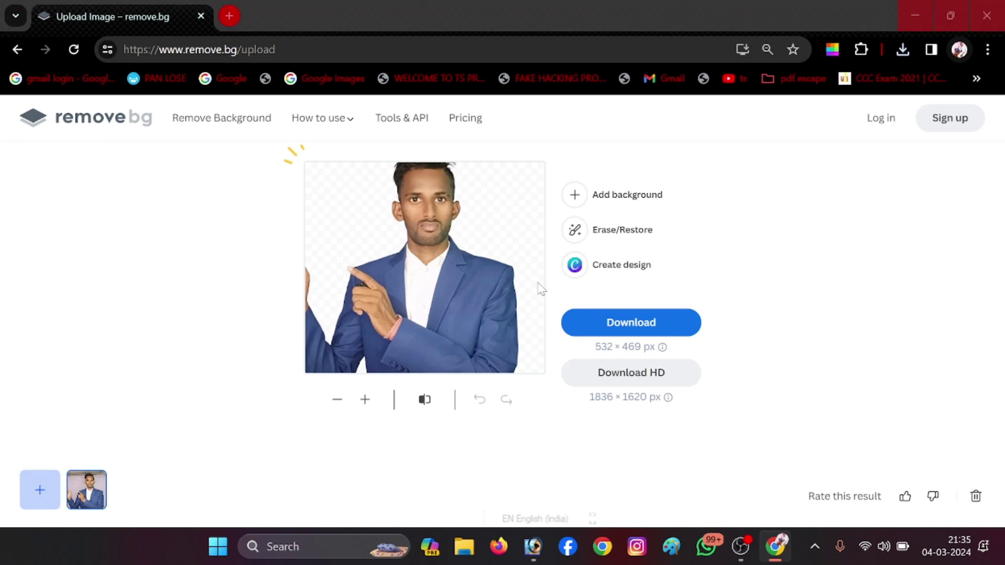
pyautogui.scroll(-5, 220, 220)
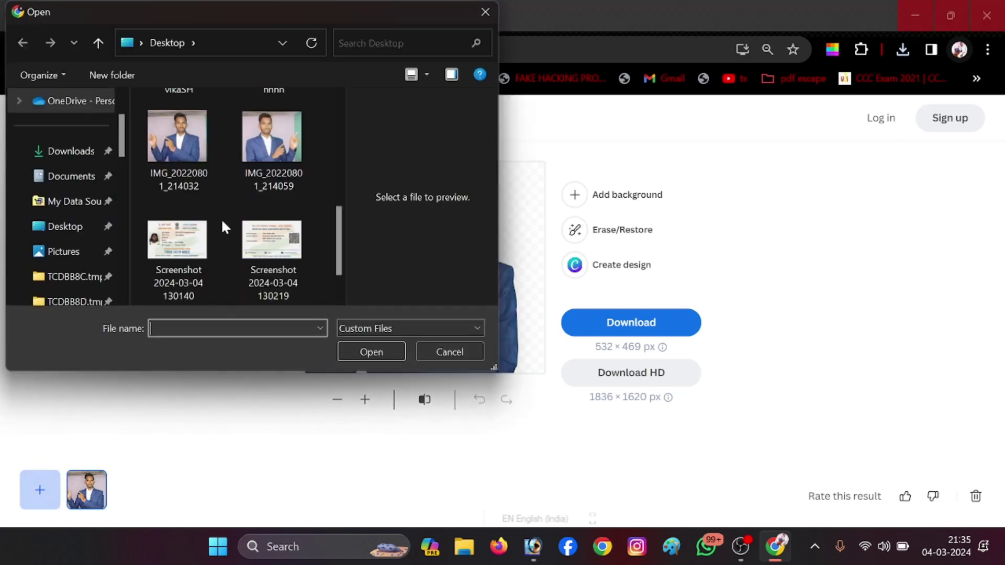
pyautogui.click(269, 152)
pyautogui.click(367, 352)
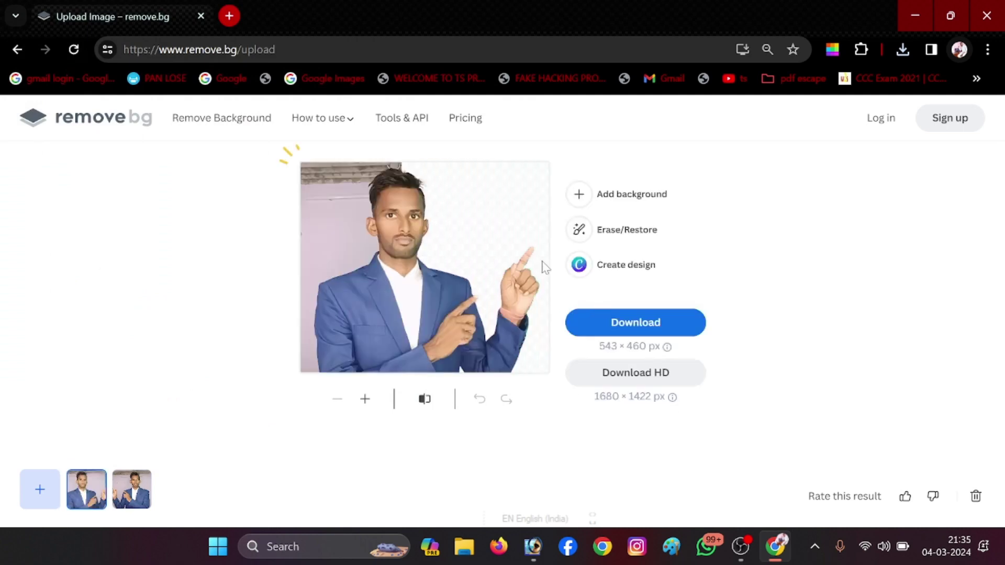
pyautogui.click(637, 320)
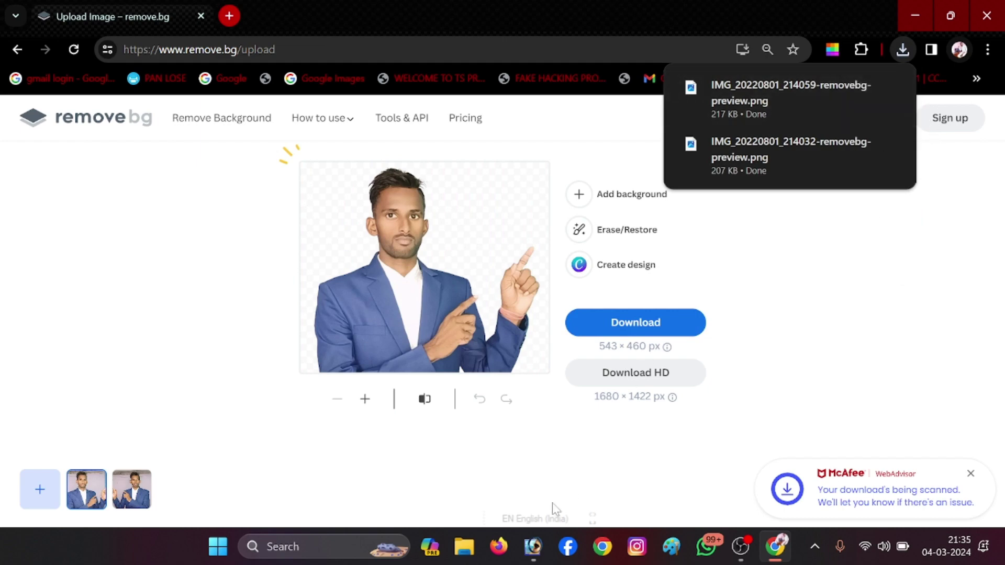
pyautogui.click(533, 546)
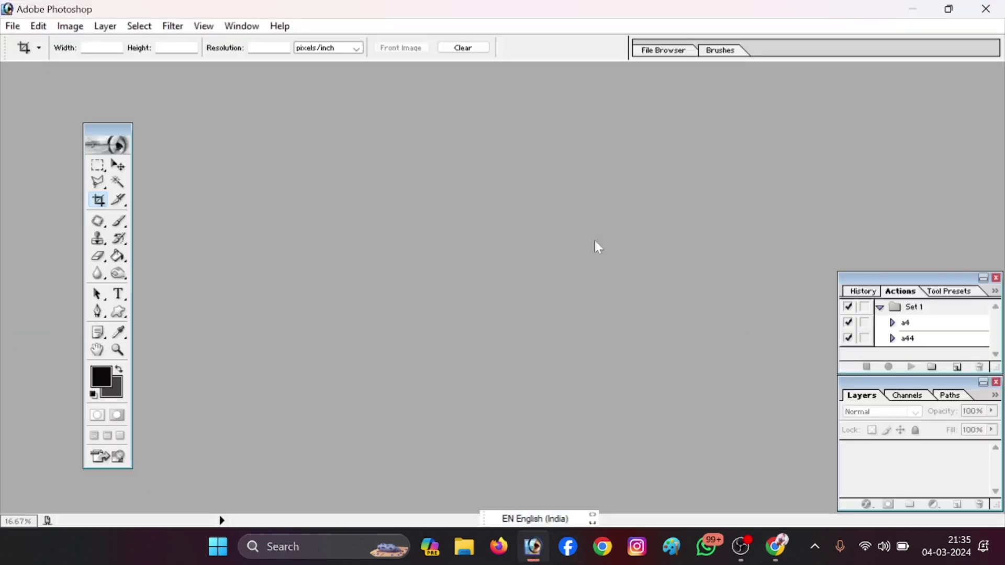
# - Open both removebg-preview PNGs from Downloads side by side and start a new document
pyautogui.doubleClick(141, 100)
pyautogui.click(511, 160)
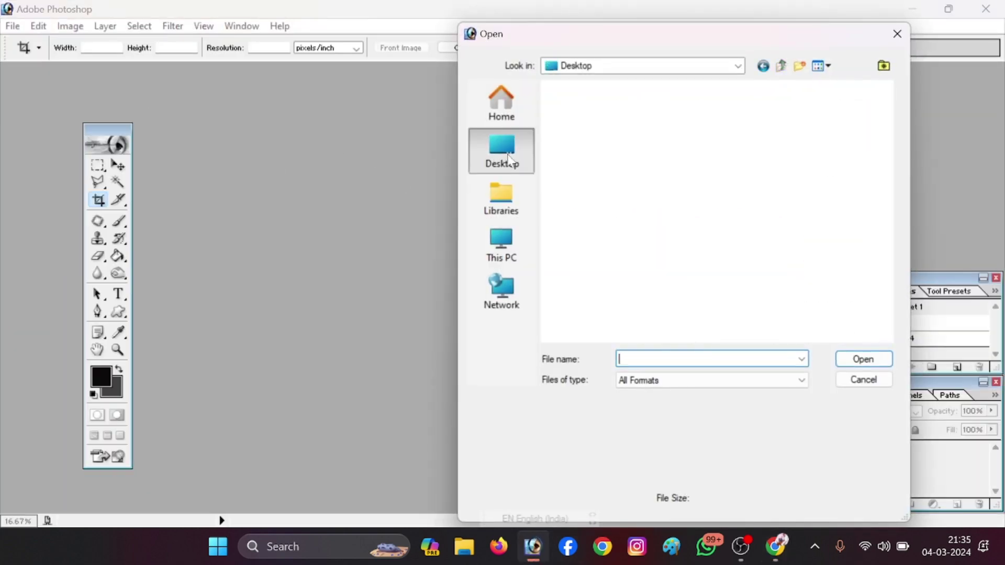
pyautogui.doubleClick(627, 307)
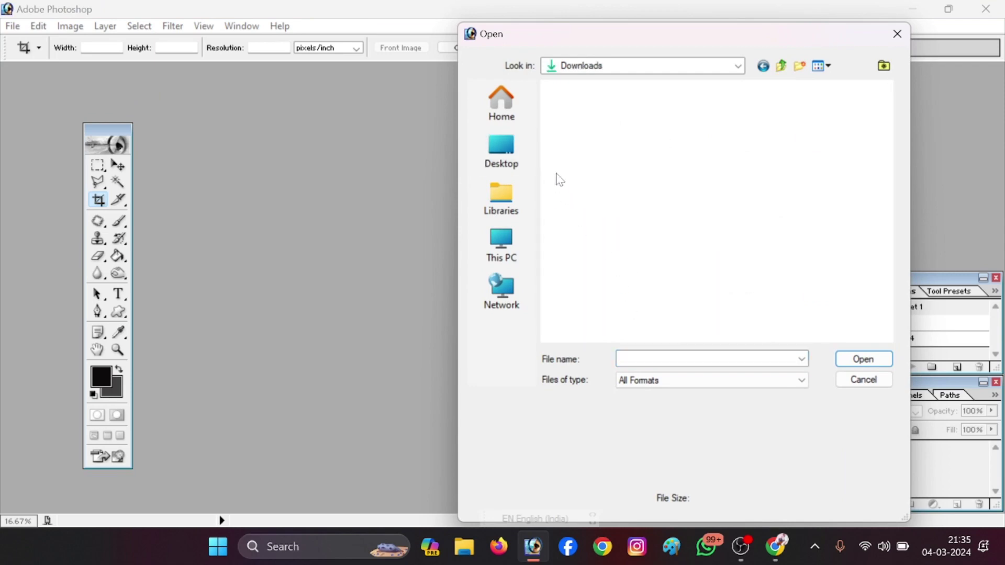
pyautogui.click(576, 133)
pyautogui.keyDown('ctrl'); pyautogui.click(675, 152); pyautogui.keyUp('ctrl')
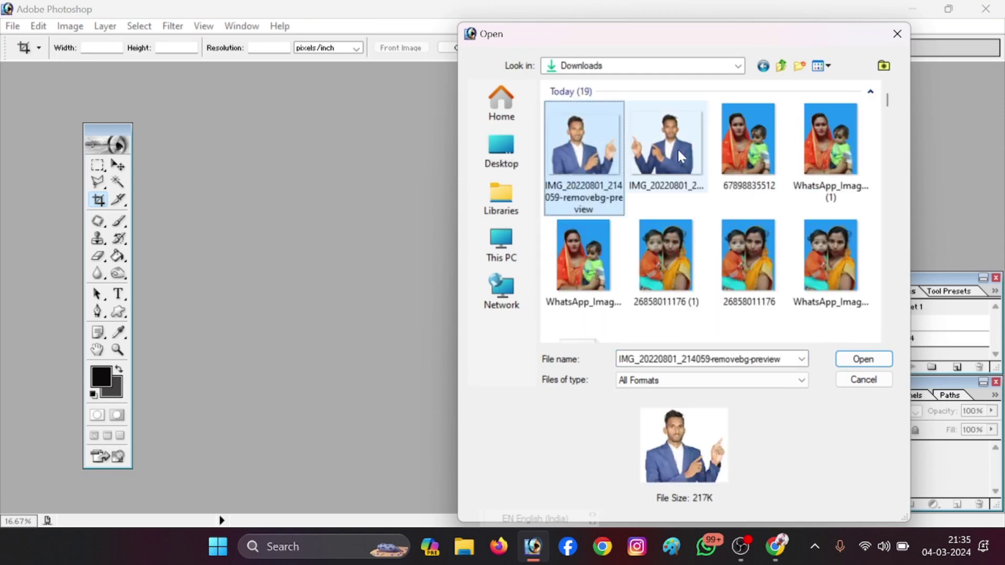
pyautogui.click(863, 359)
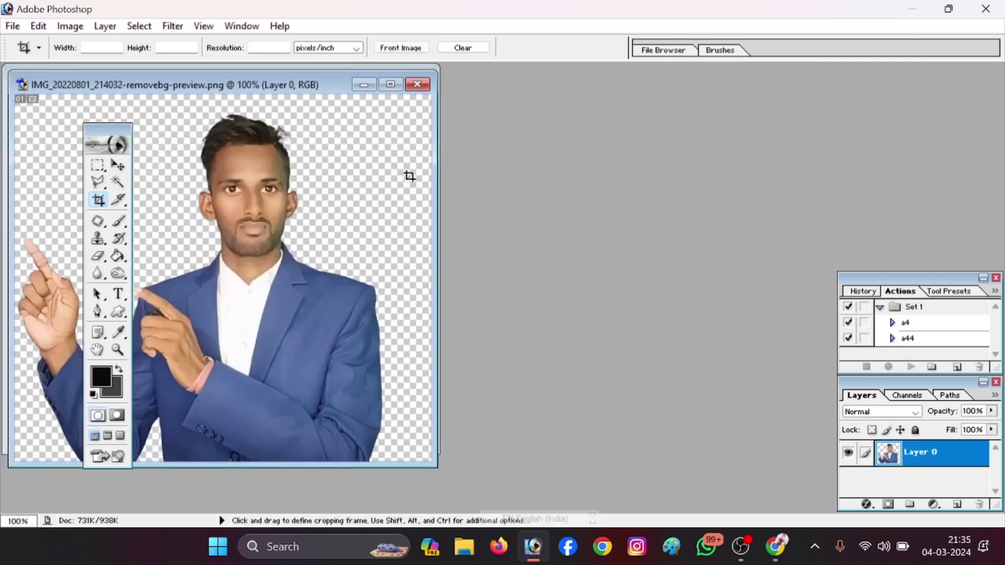
pyautogui.moveTo(226, 92)
pyautogui.mouseDown()
pyautogui.moveTo(695, 116)
pyautogui.moveTo(675, 89)
pyautogui.mouseUp()
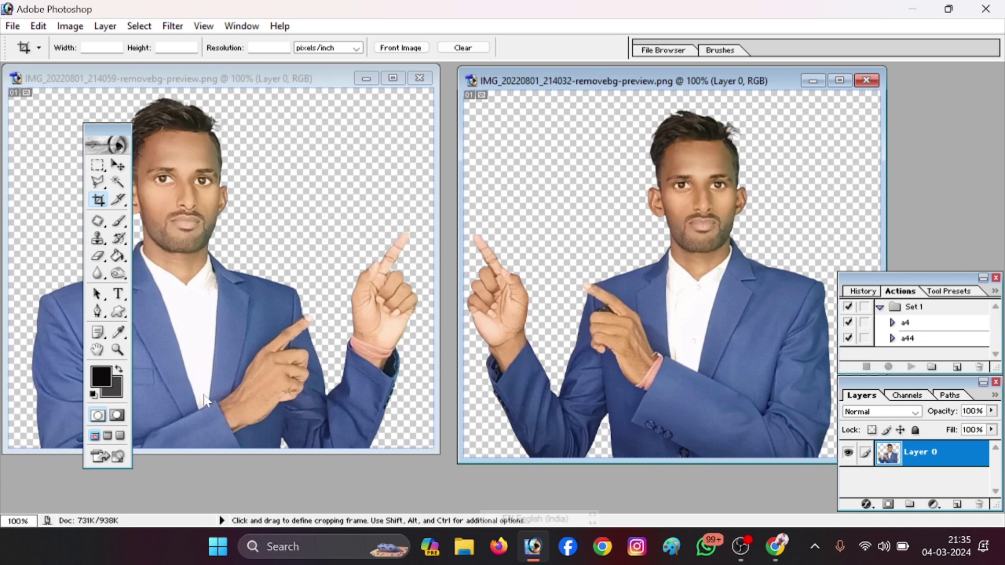
pyautogui.hotkey('ctrl', 'n')
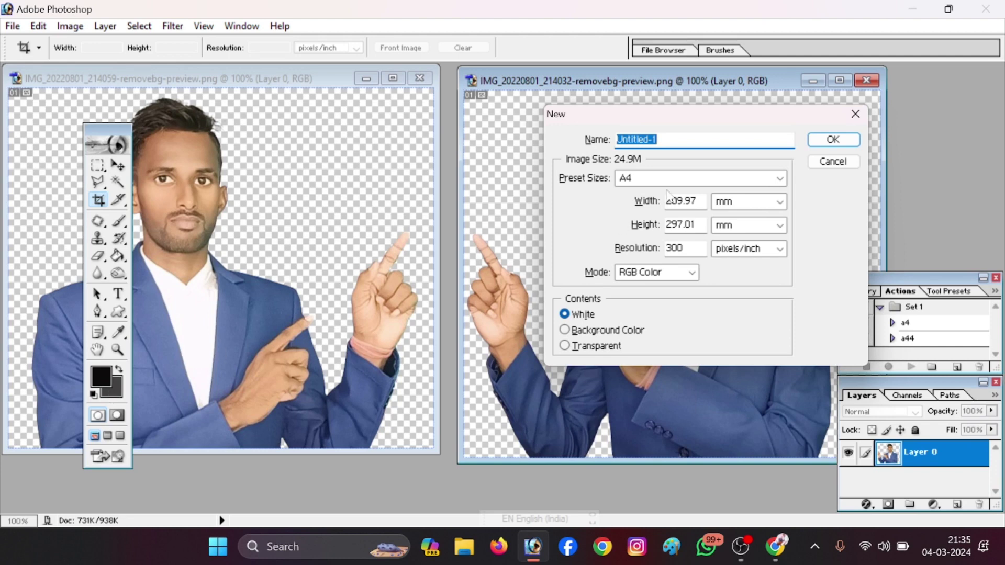
# - Set the background colour to bright green 35F209
pyautogui.click(855, 114)
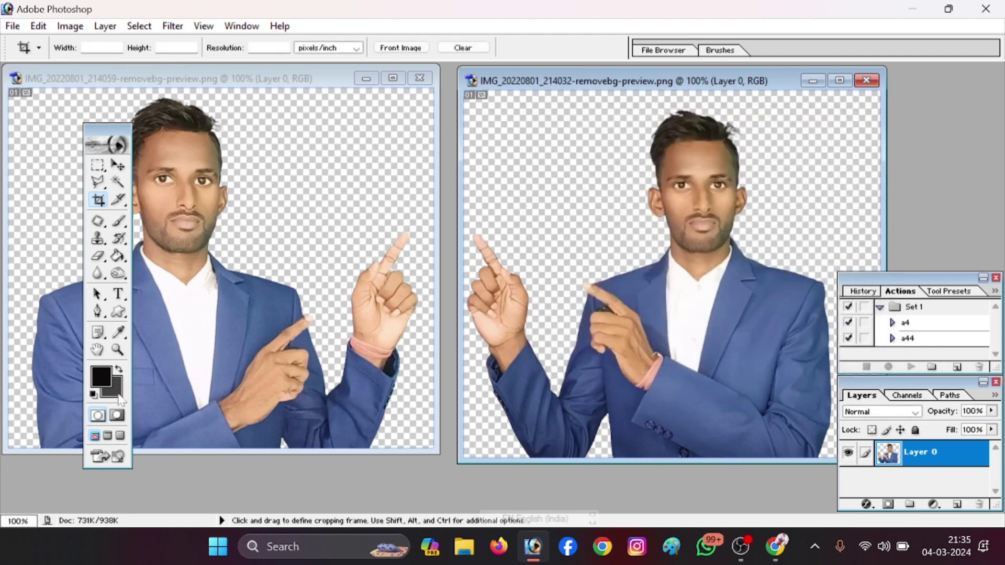
pyautogui.click(111, 396)
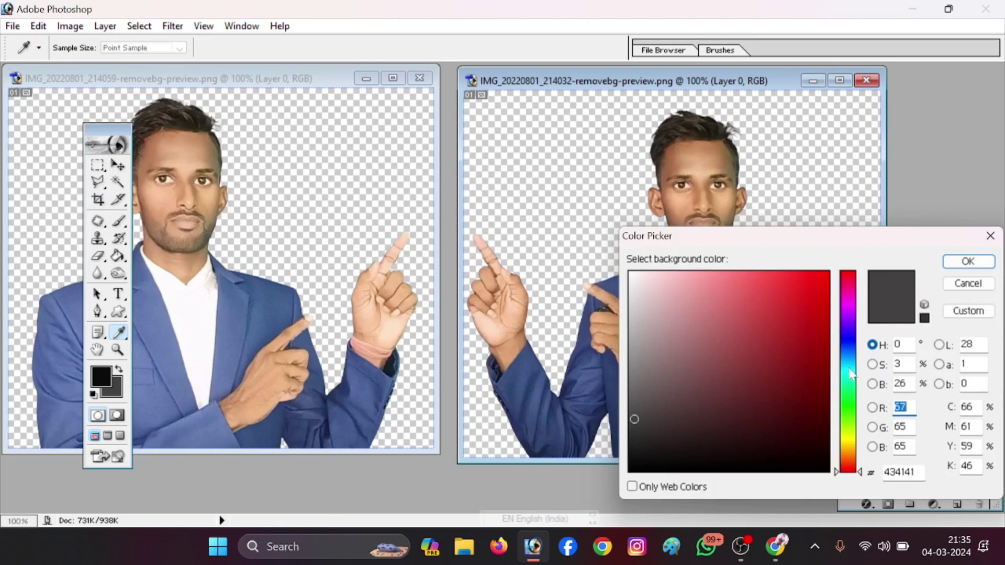
pyautogui.click(851, 411)
pyautogui.click(823, 306)
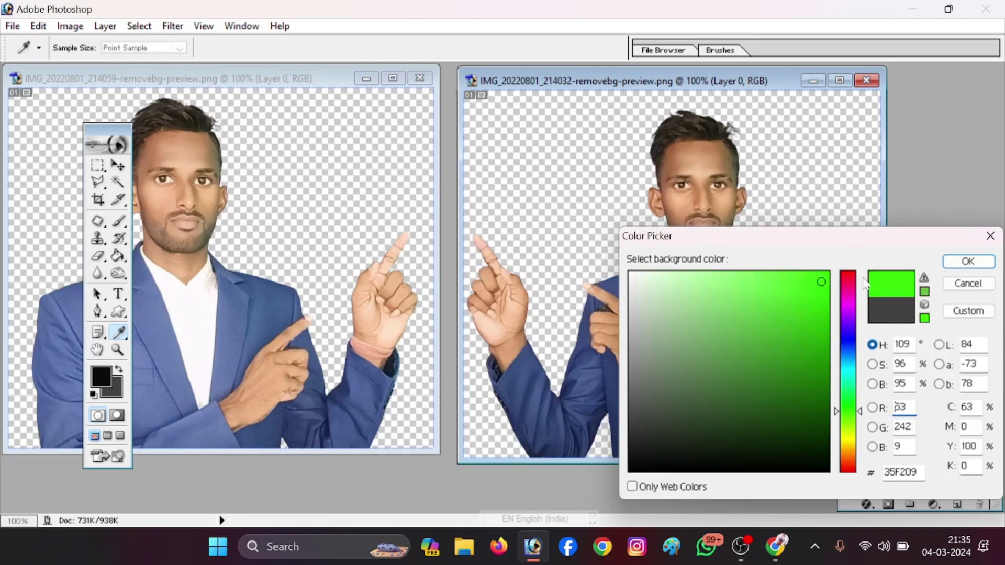
pyautogui.click(967, 261)
pyautogui.press('c')
pyautogui.press('ctrl')
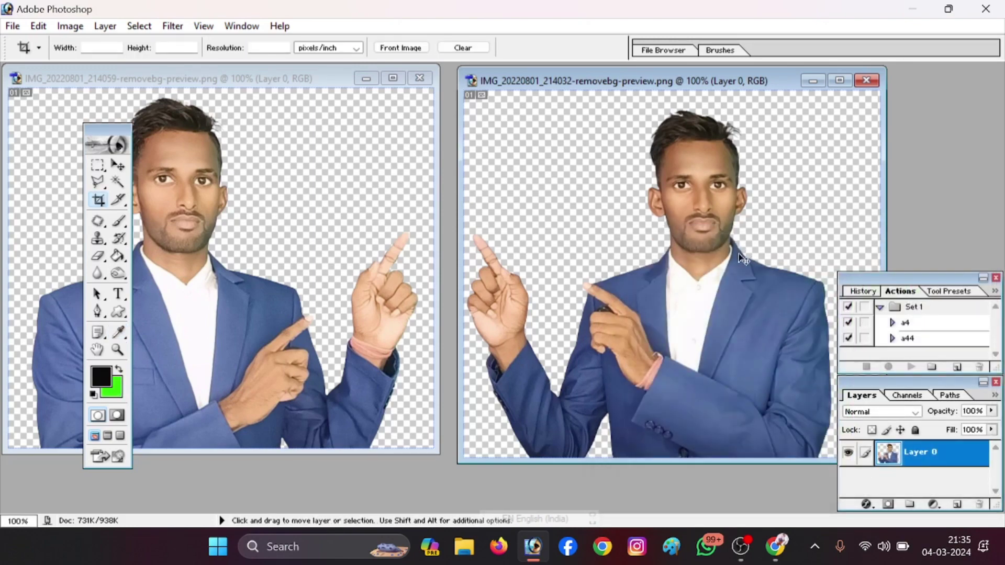
# - Create a new A4, 300 pixels/inch document filled with the green background colour
pyautogui.hotkey('ctrl', 'n')
pyautogui.click(564, 330)
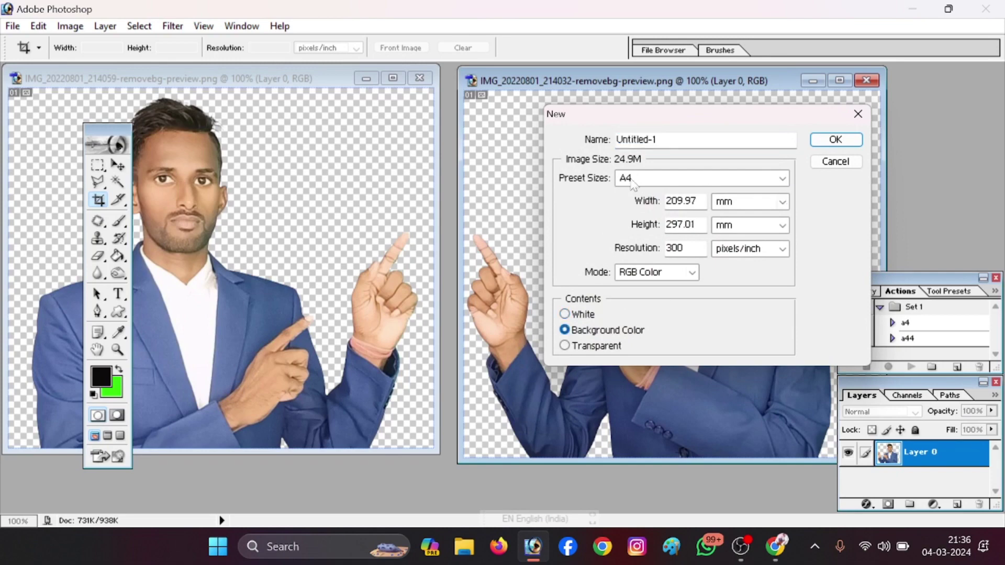
pyautogui.click(857, 141)
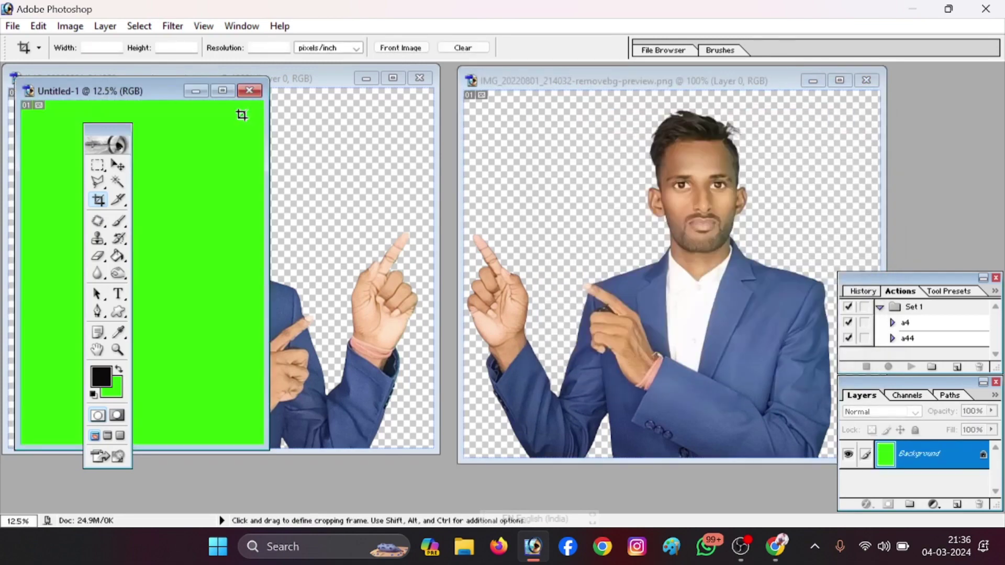
pyautogui.moveTo(165, 101); pyautogui.dragTo(533, 183)
# - Drag both cut-out photos into the green Untitled-1 document as Layer 1 and Layer 2
pyautogui.click(119, 165)
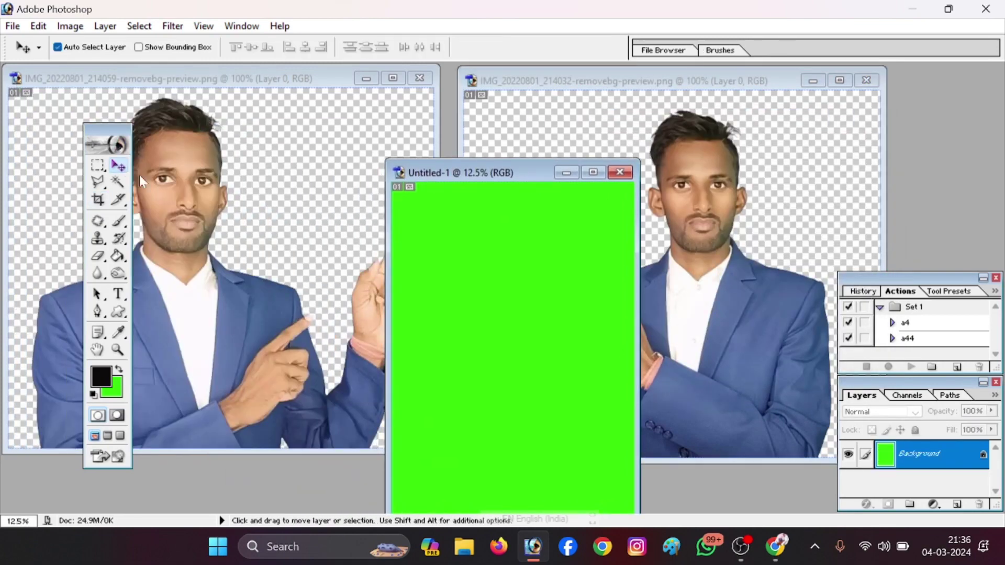
pyautogui.moveTo(162, 151); pyautogui.dragTo(538, 269)
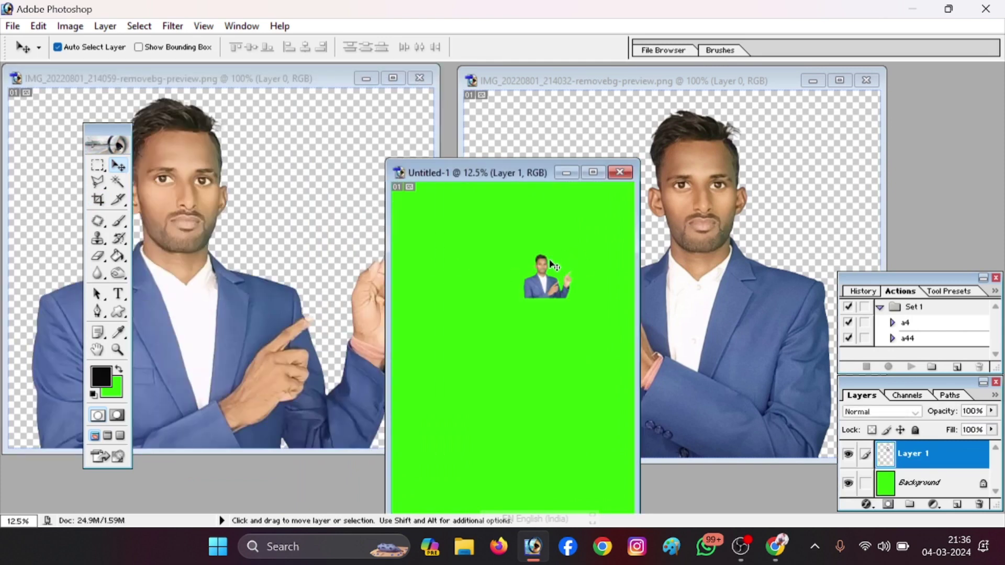
pyautogui.moveTo(485, 235)
pyautogui.mouseDown()
pyautogui.moveTo(557, 280)
pyautogui.moveTo(494, 259)
pyautogui.mouseUp()
pyautogui.click(505, 217)
pyautogui.click(705, 215)
pyautogui.moveTo(704, 215)
pyautogui.mouseDown()
pyautogui.moveTo(453, 291)
pyautogui.moveTo(445, 277)
pyautogui.moveTo(518, 251)
pyautogui.mouseUp()
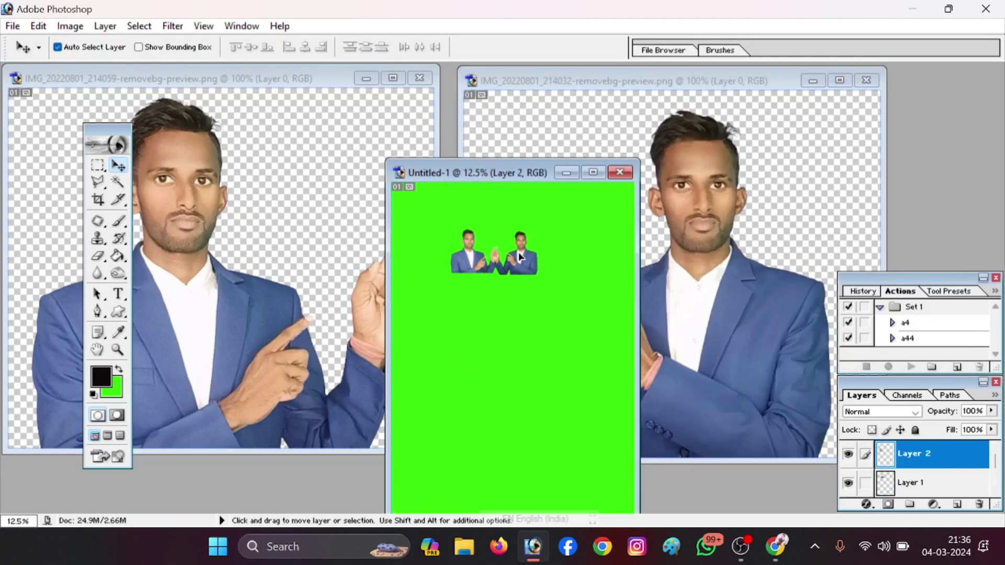
# - Maximize and zoom the document, then position the two men side by side
pyautogui.click(588, 173)
pyautogui.scroll(-2, 455, 214)
pyautogui.scroll(4, 454, 212)
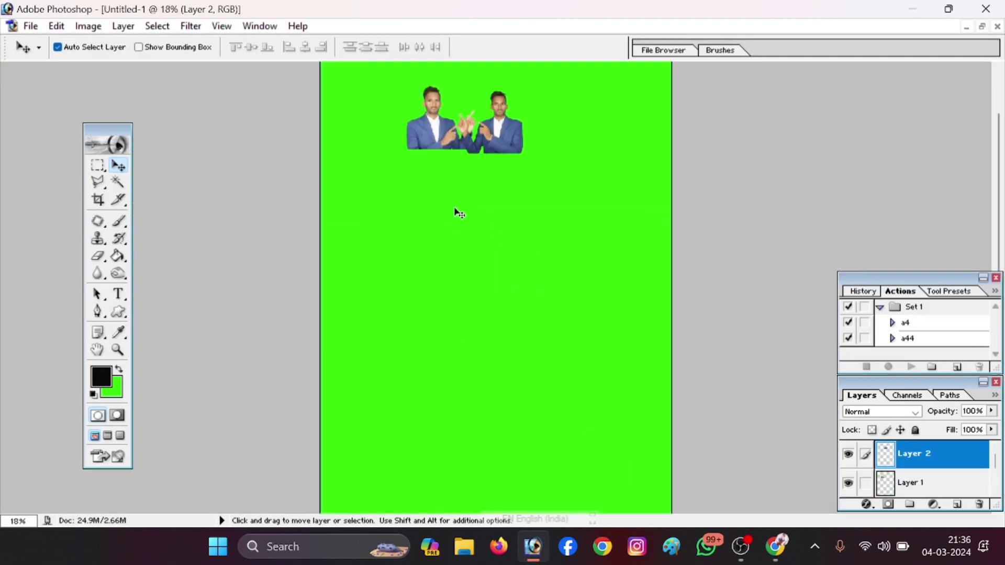
pyautogui.scroll(2, 454, 212)
pyautogui.scroll(3, 454, 212)
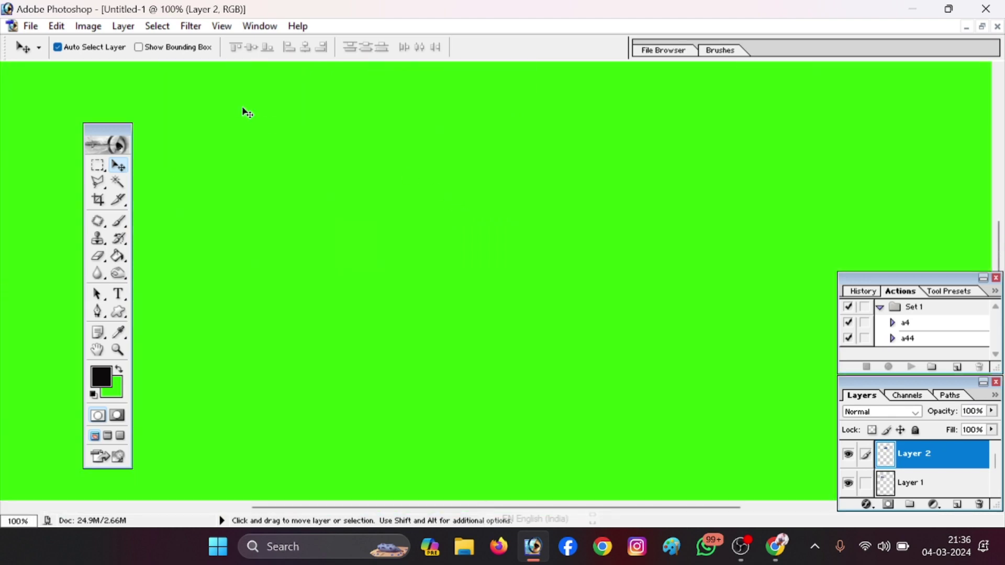
pyautogui.scroll(3, 262, 121)
pyautogui.scroll(4, 263, 122)
pyautogui.scroll(2, 265, 123)
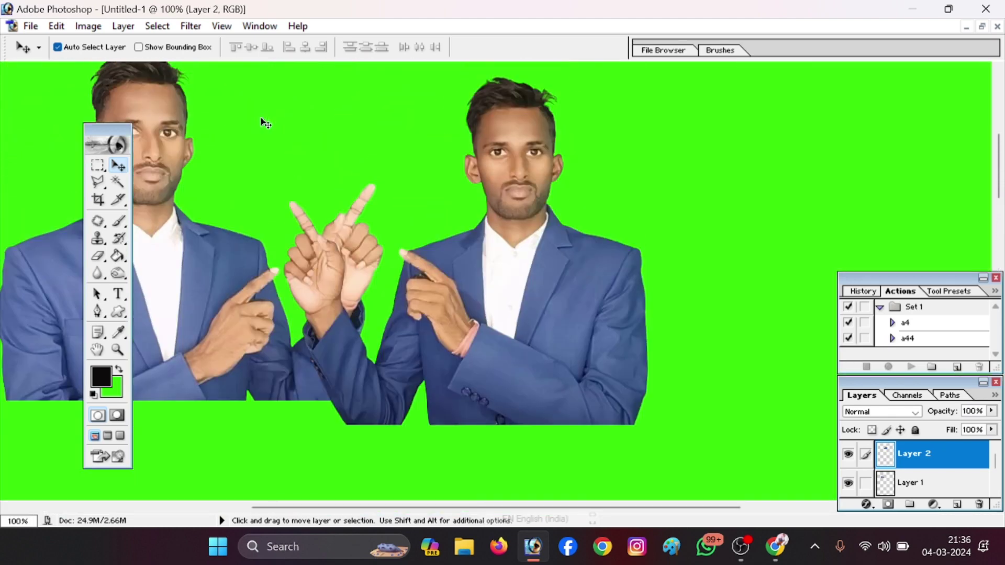
pyautogui.moveTo(515, 261); pyautogui.dragTo(661, 276)
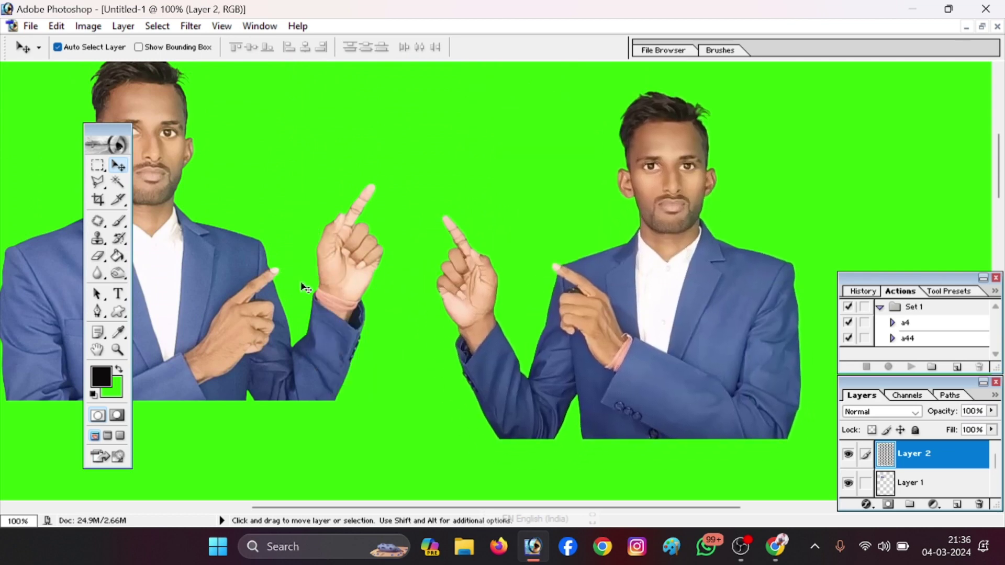
pyautogui.moveTo(345, 309)
pyautogui.mouseDown()
pyautogui.moveTo(541, 327)
pyautogui.moveTo(424, 320)
pyautogui.moveTo(462, 310)
pyautogui.moveTo(556, 328)
pyautogui.mouseUp()
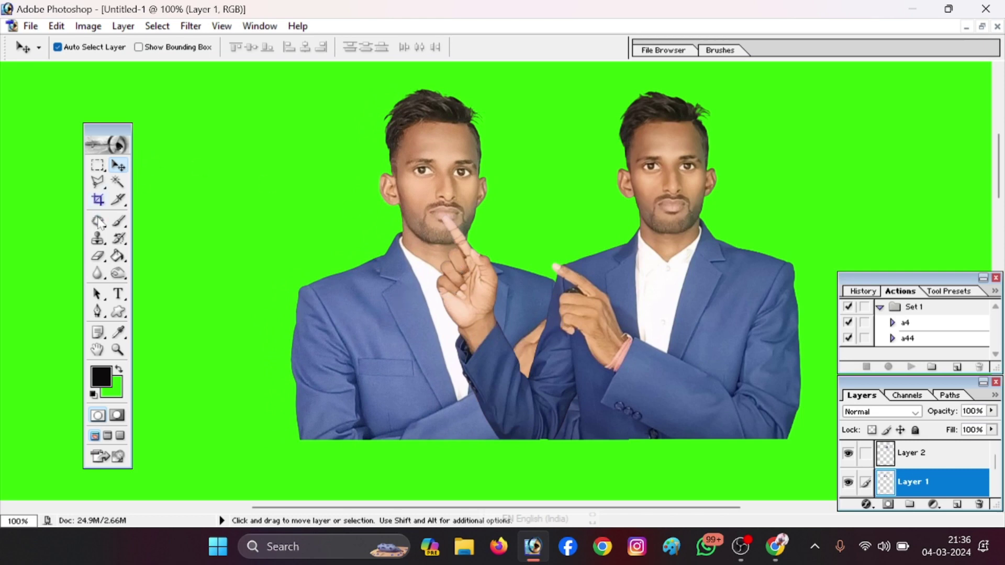
# - Crop the canvas to just the two men, trimming the left edge and bottom strip
pyautogui.click(99, 201)
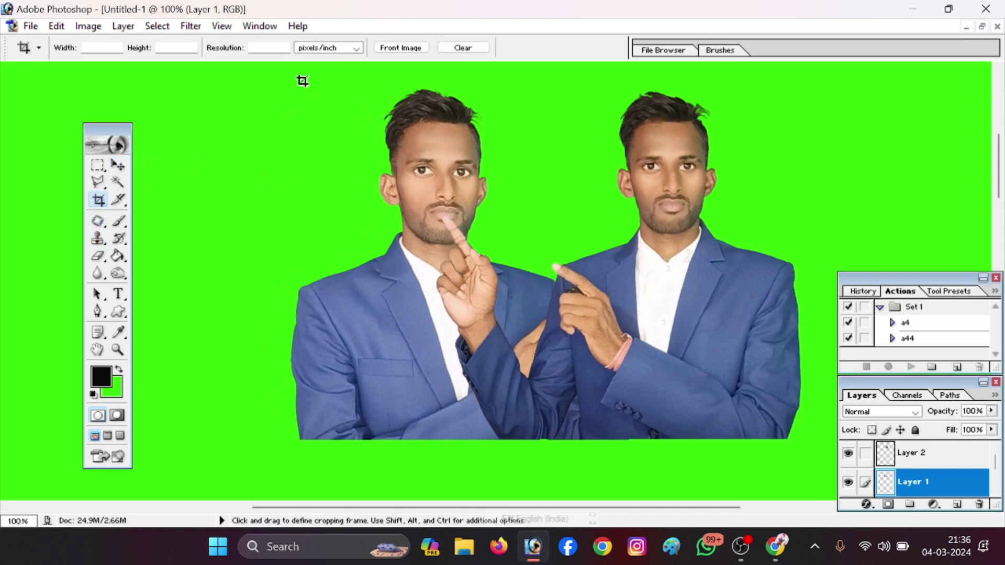
pyautogui.moveTo(296, 78); pyautogui.dragTo(790, 419)
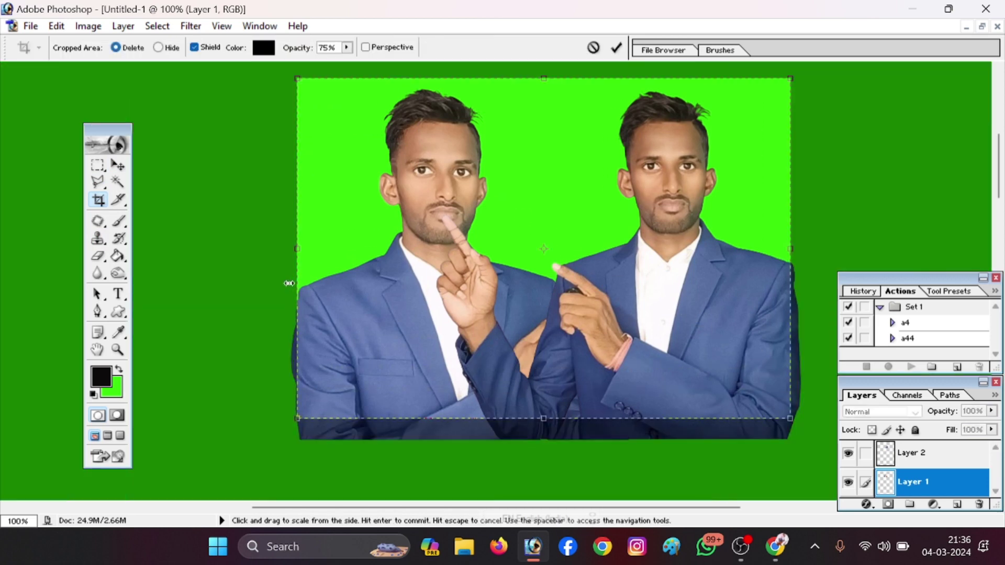
pyautogui.moveTo(297, 250); pyautogui.dragTo(302, 250)
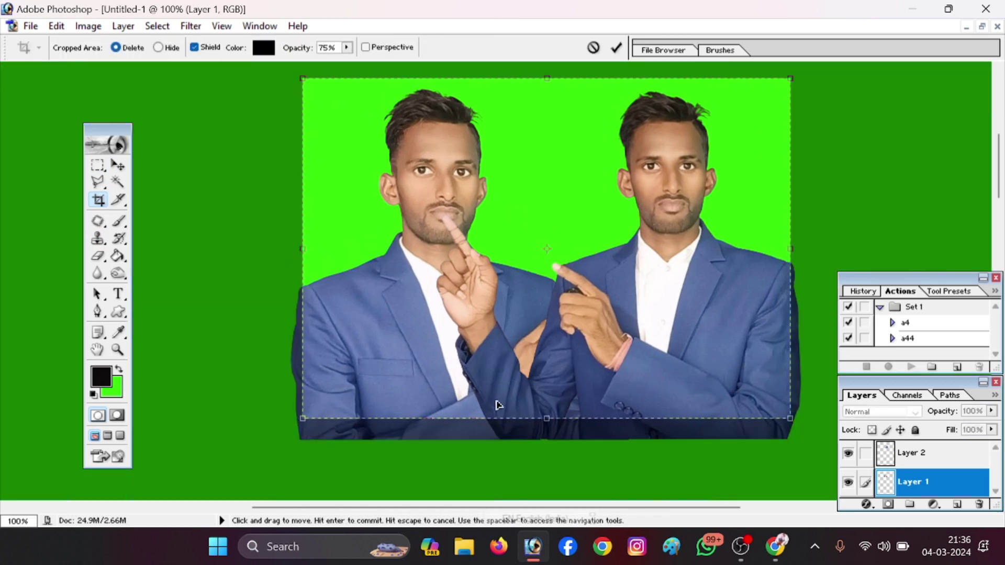
pyautogui.moveTo(542, 418); pyautogui.dragTo(541, 409)
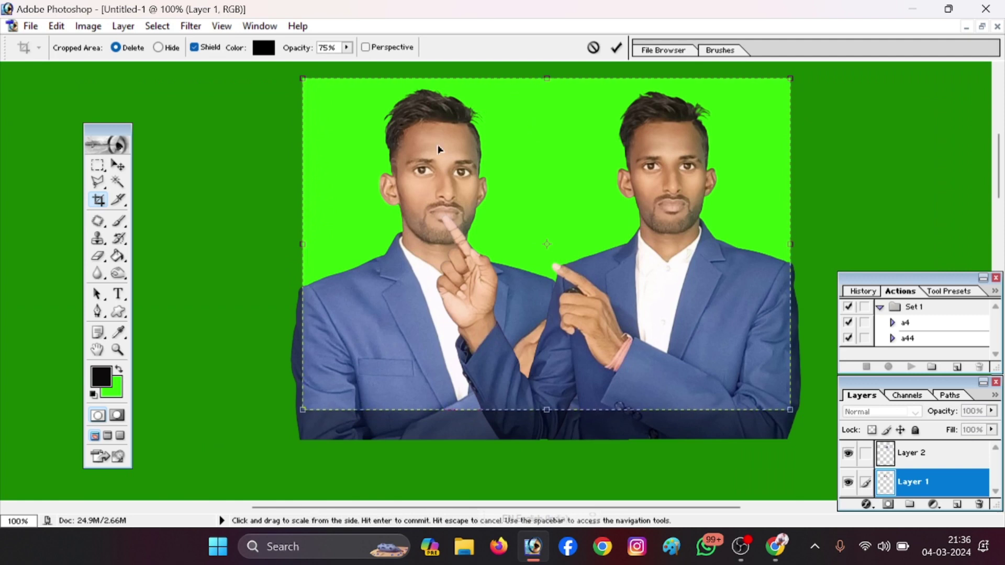
pyautogui.press('Return')
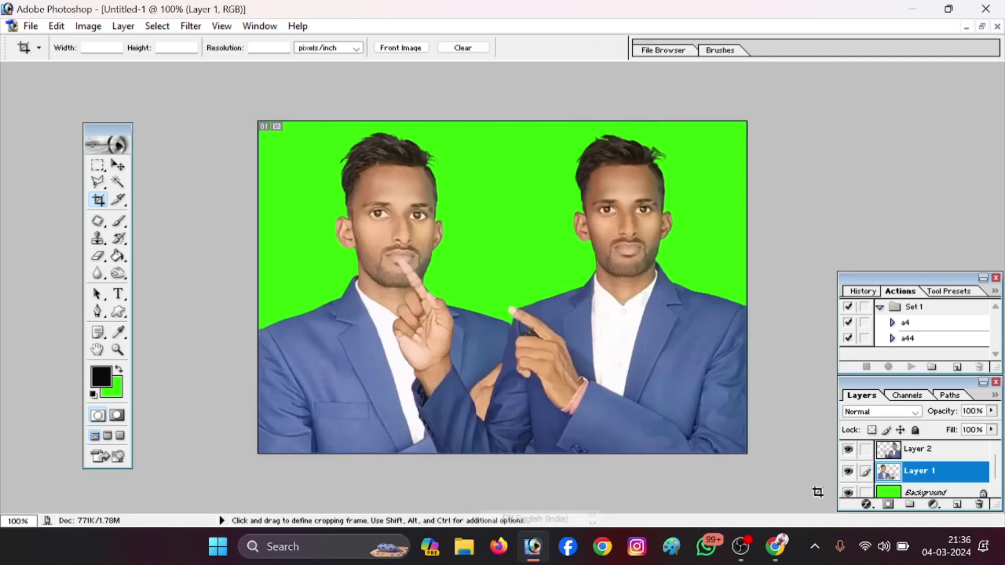
# - Link Layer 2 with Layer 1 and merge everything into one Background layer
pyautogui.scroll(-1, 879, 456)
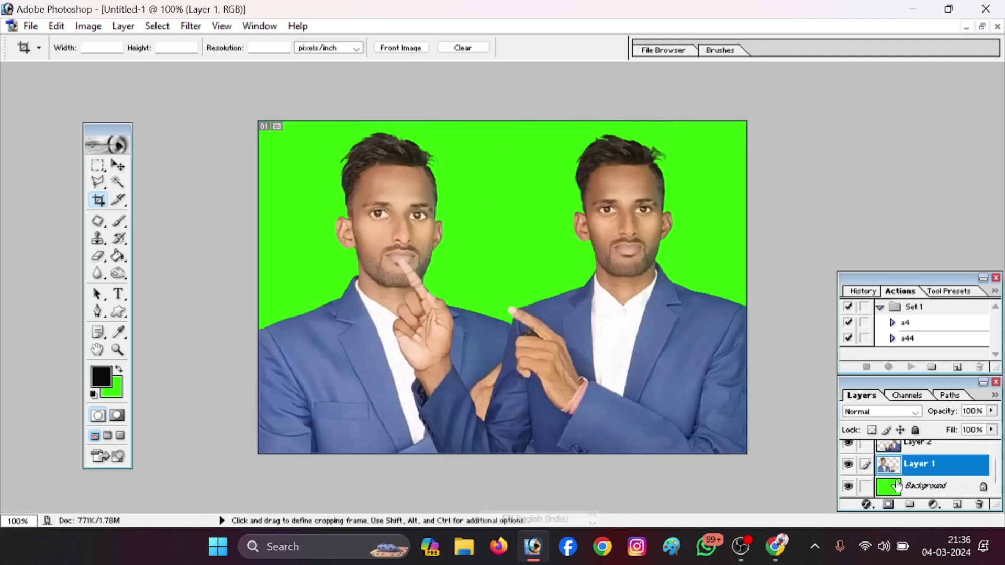
pyautogui.scroll(1, 890, 471)
pyautogui.scroll(-1, 874, 458)
pyautogui.click(863, 446)
pyautogui.hotkey('ctrl', 'e')
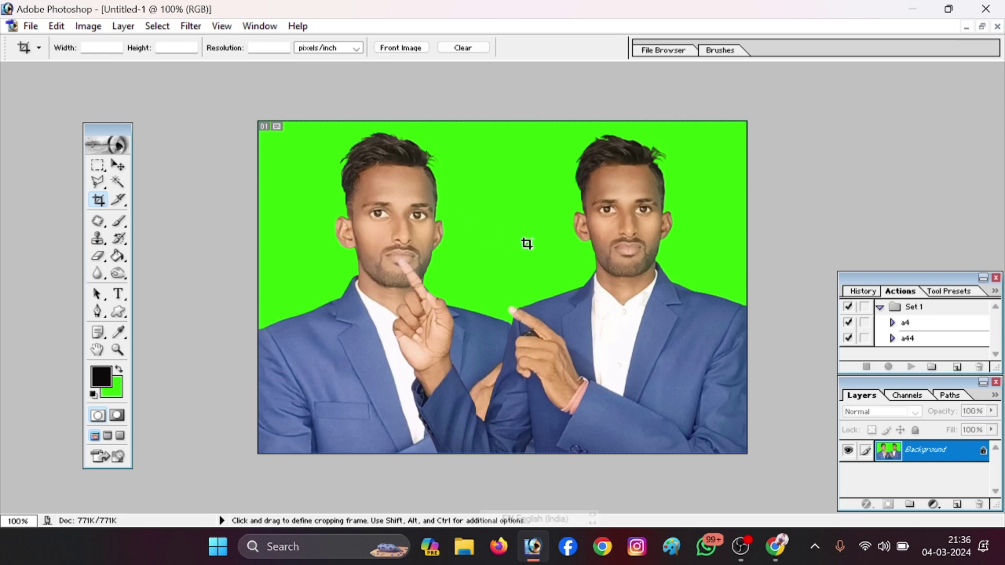
# - Save the flattened image as Untitled-1.jpg in JPEG format on the Desktop
pyautogui.click(30, 26)
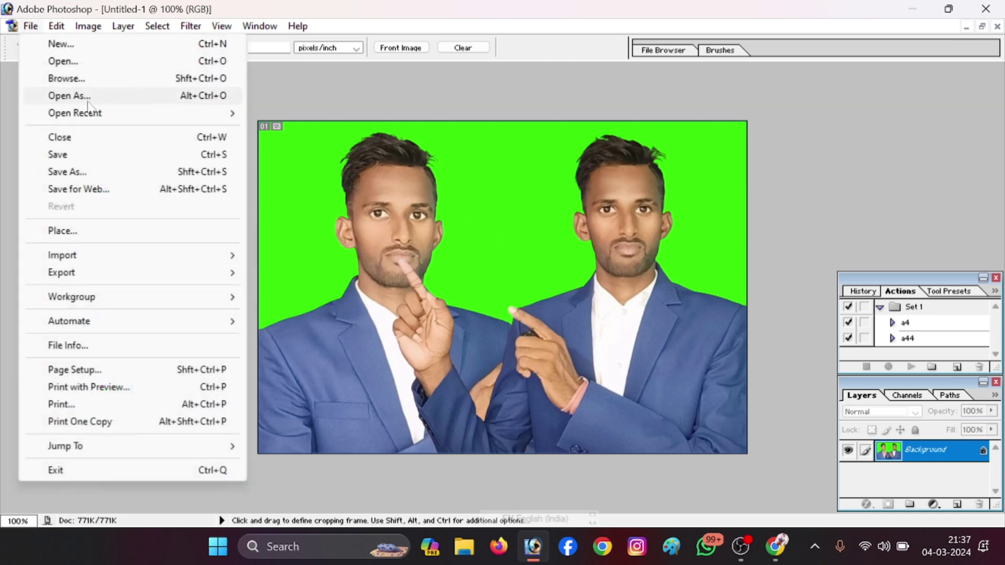
pyautogui.click(73, 170)
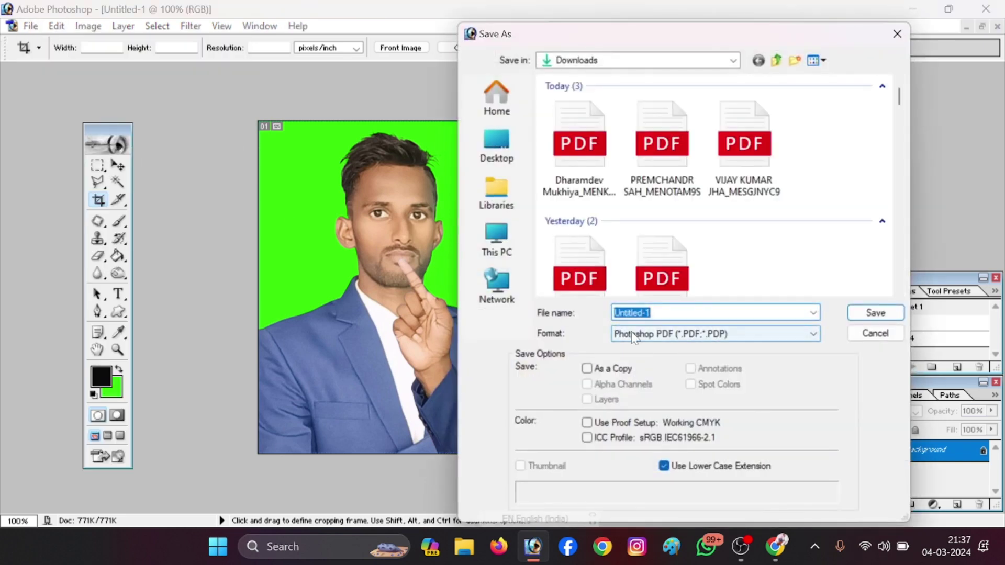
pyautogui.click(715, 334)
pyautogui.click(628, 411)
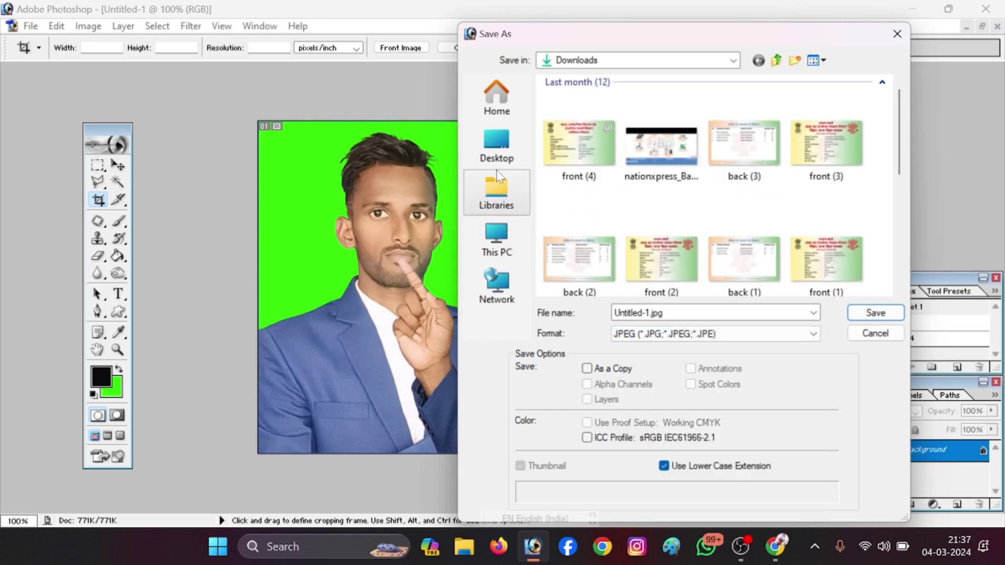
pyautogui.click(497, 145)
pyautogui.click(875, 313)
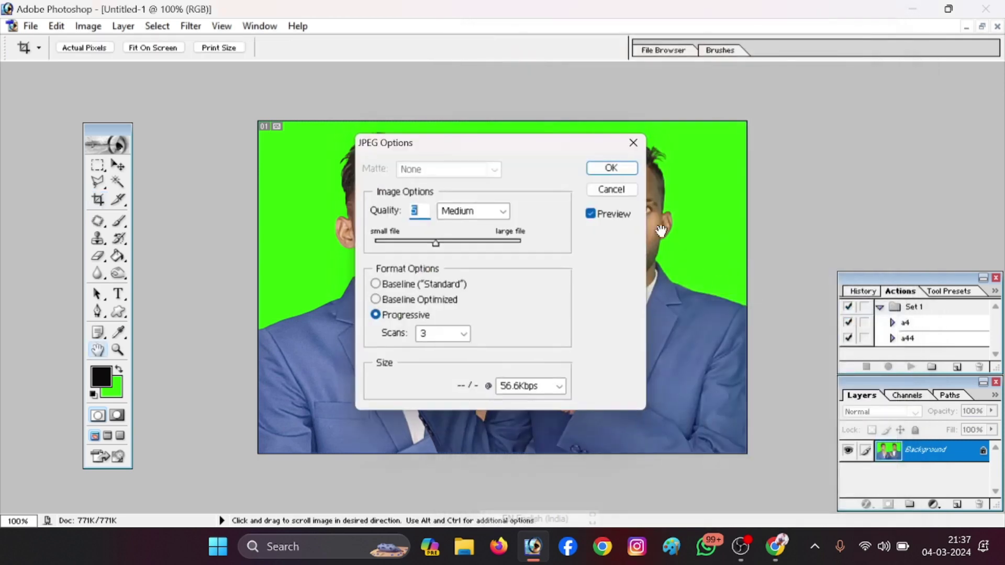
pyautogui.click(609, 166)
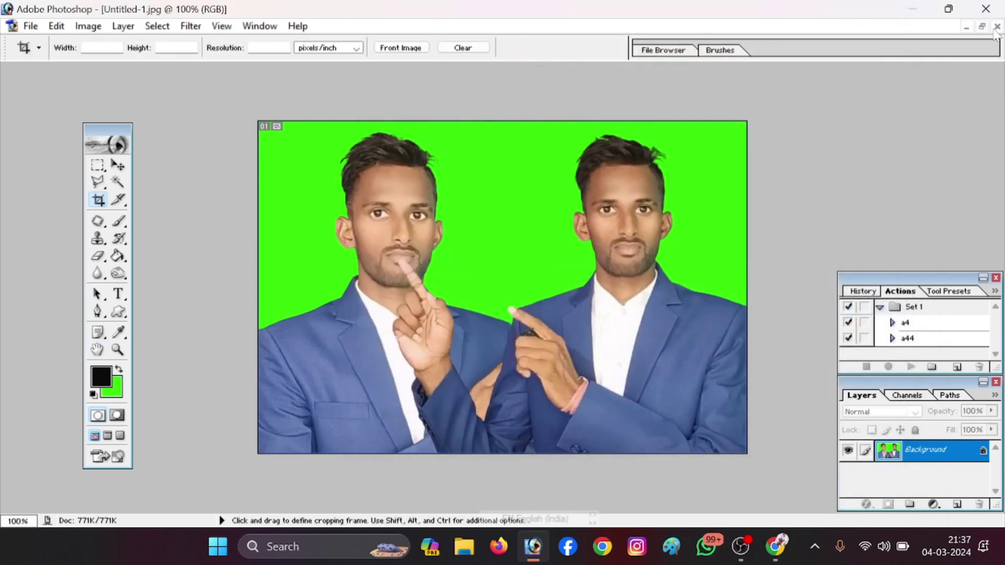
# - Close Untitled-1.jpg and minimize Photoshop to reach the browser
pyautogui.click(996, 27)
pyautogui.click(981, 26)
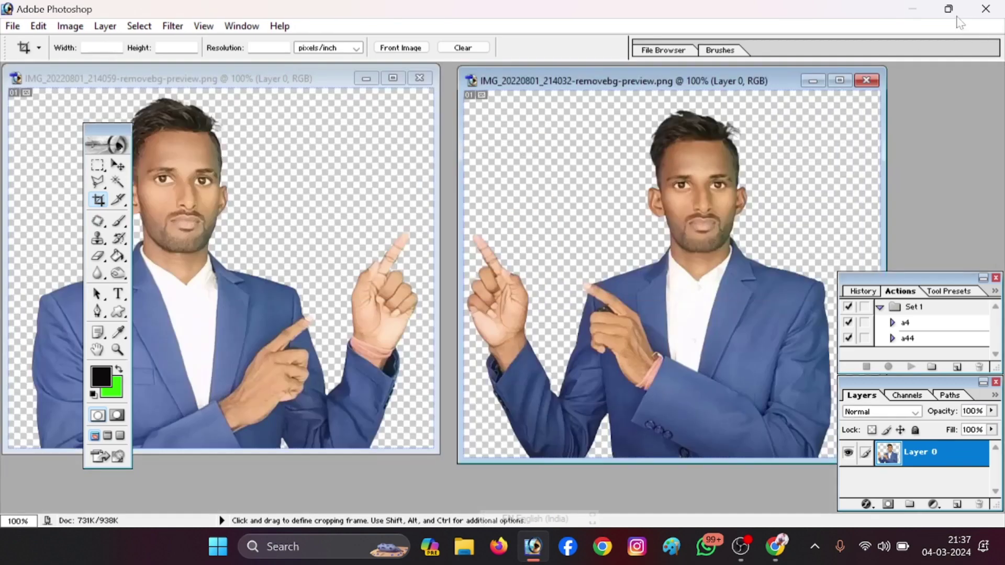
pyautogui.click(913, 9)
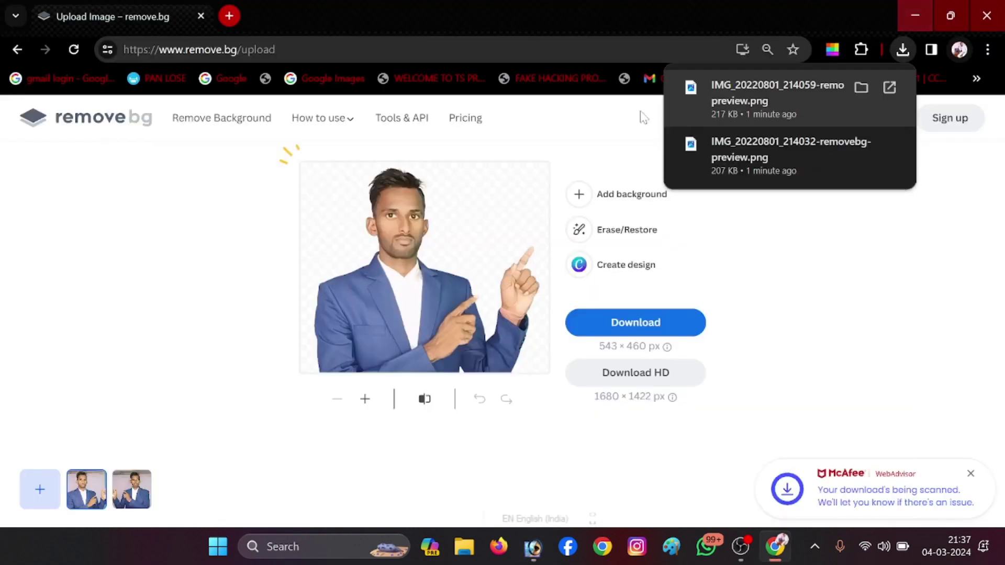
# - Open the cutout.pro Photo Enhancer in a new tab and upload Untitled-1 from the Desktop
pyautogui.click(230, 15)
pyautogui.write('cut')
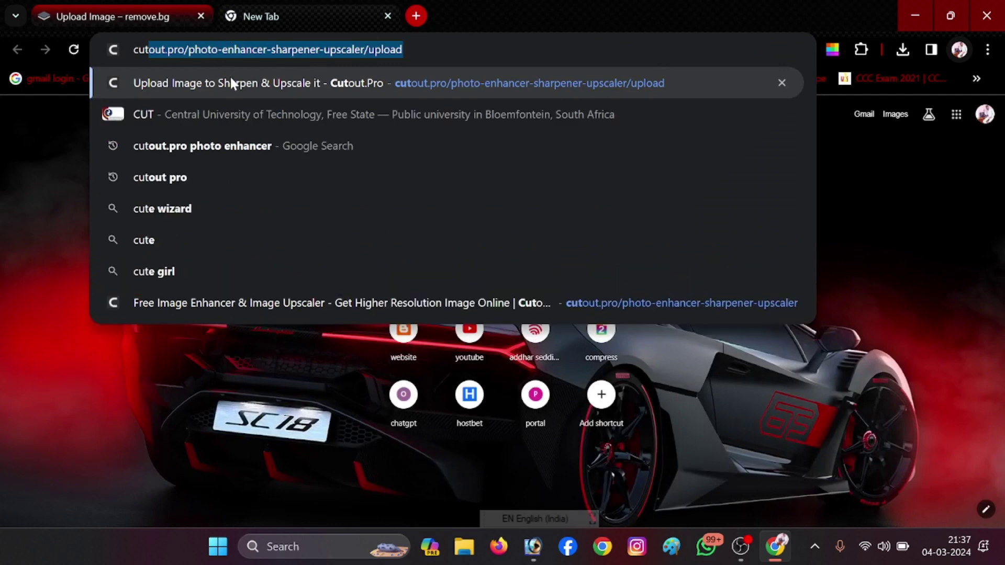
pyautogui.press('Return')
pyautogui.click(458, 389)
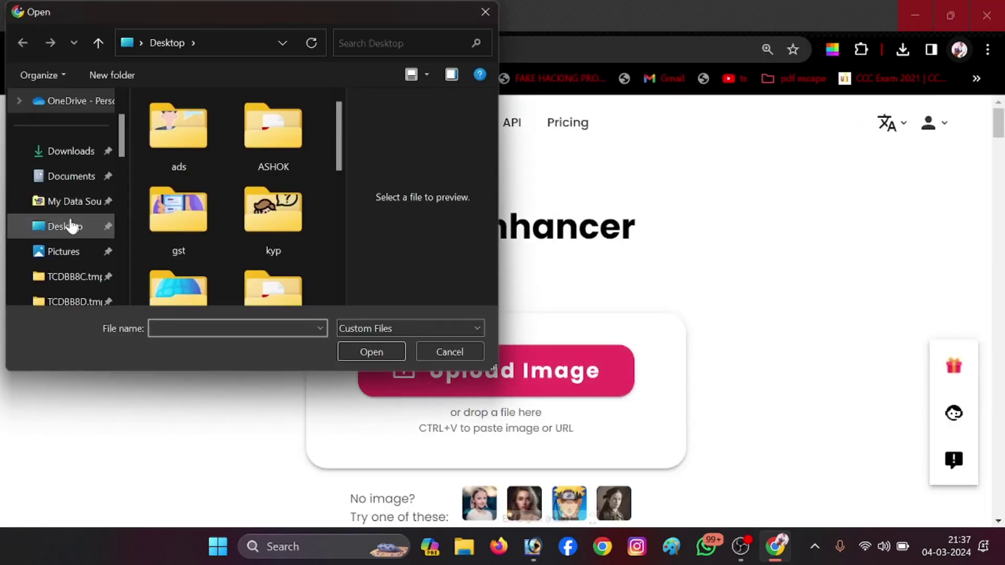
pyautogui.click(70, 225)
pyautogui.scroll(-5, 199, 231)
pyautogui.scroll(-2, 209, 228)
pyautogui.click(161, 233)
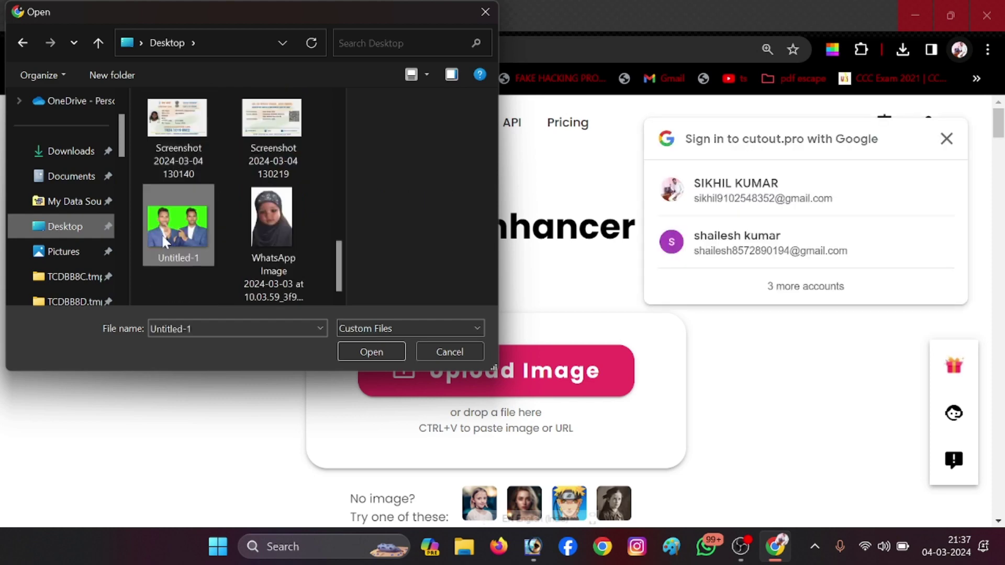
pyautogui.click(369, 350)
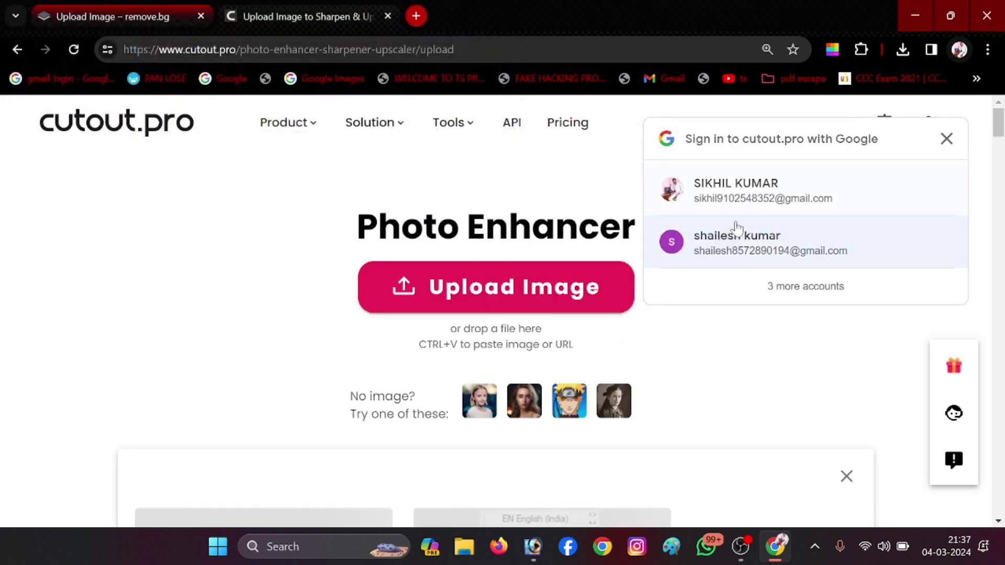
# - Sign in, download the free enhanced Untitled-1.png, and return to Photoshop
pyautogui.click(735, 233)
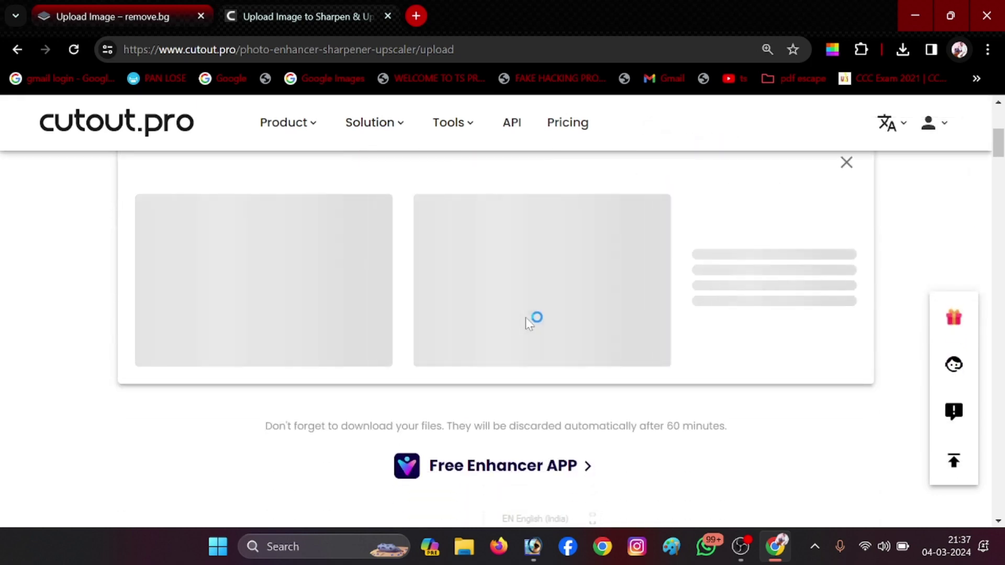
pyautogui.scroll(3, 529, 320)
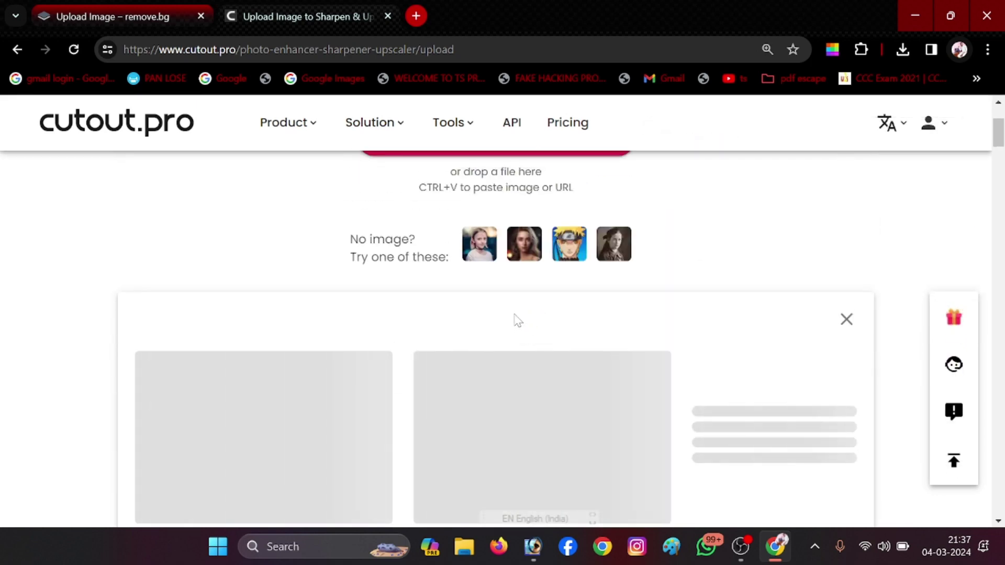
pyautogui.scroll(-1, 528, 320)
pyautogui.scroll(-1, 539, 319)
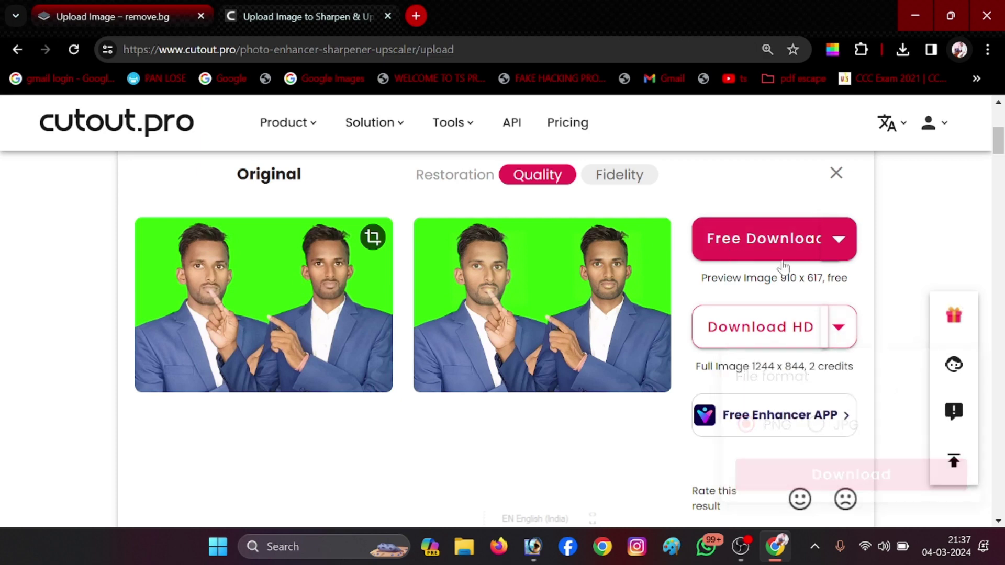
pyautogui.click(764, 238)
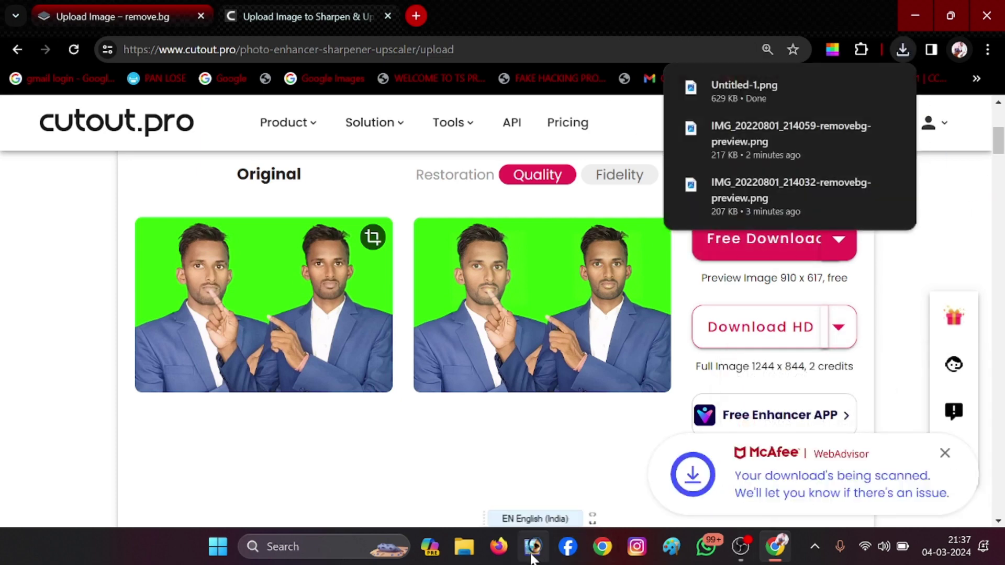
pyautogui.click(532, 546)
# - Open the enhanced Untitled-1.png from the Downloads folder
pyautogui.doubleClick(909, 121)
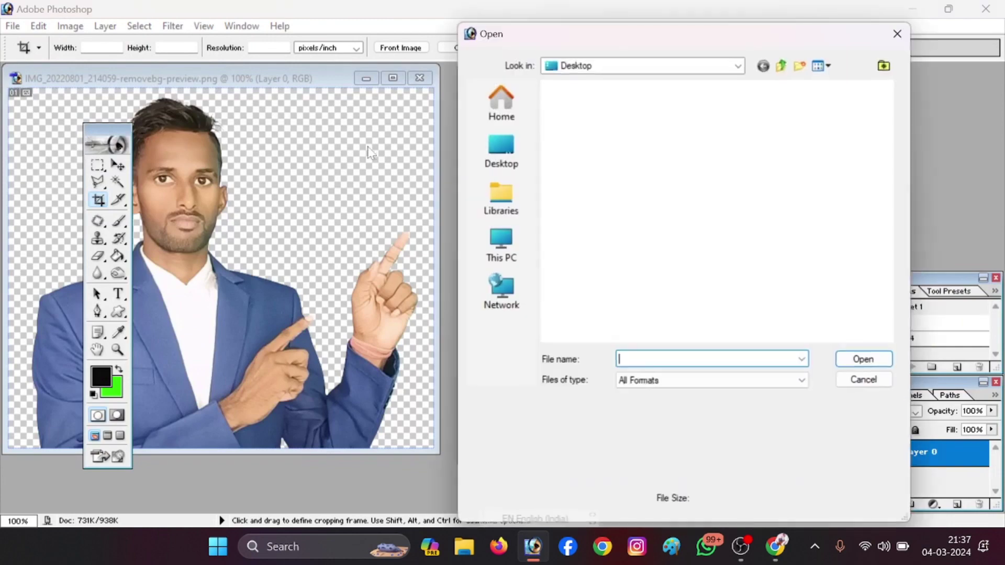
pyautogui.click(502, 151)
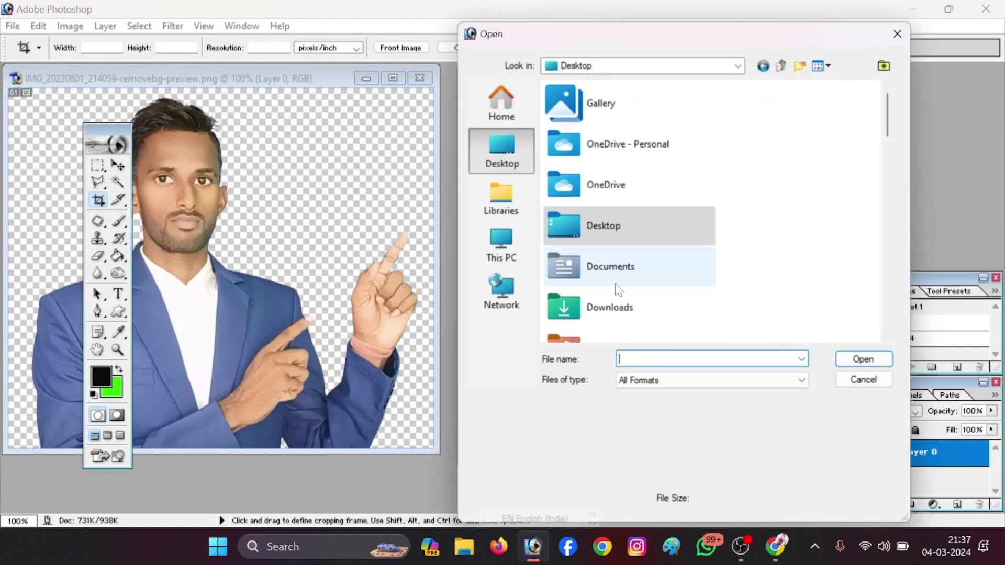
pyautogui.doubleClick(617, 308)
pyautogui.doubleClick(576, 156)
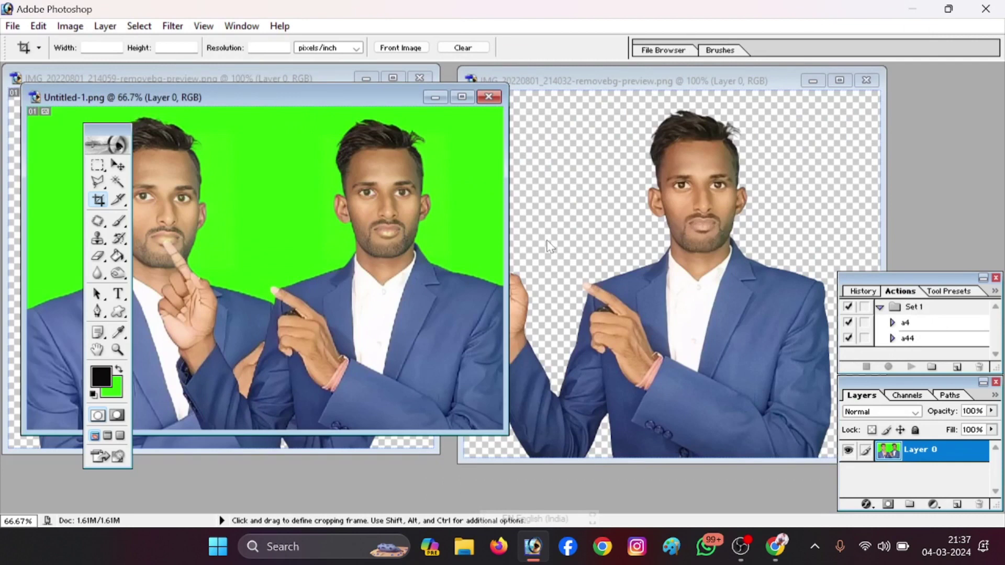
# - Create a new blank A4 document with a white background, discarding the green-filled one
pyautogui.hotkey('ctrl', 'n')
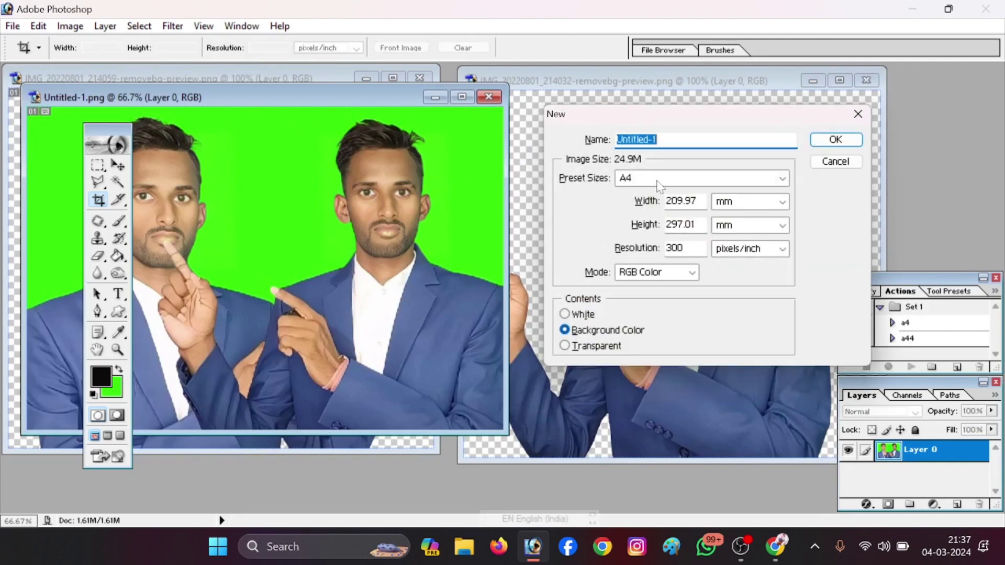
pyautogui.click(835, 140)
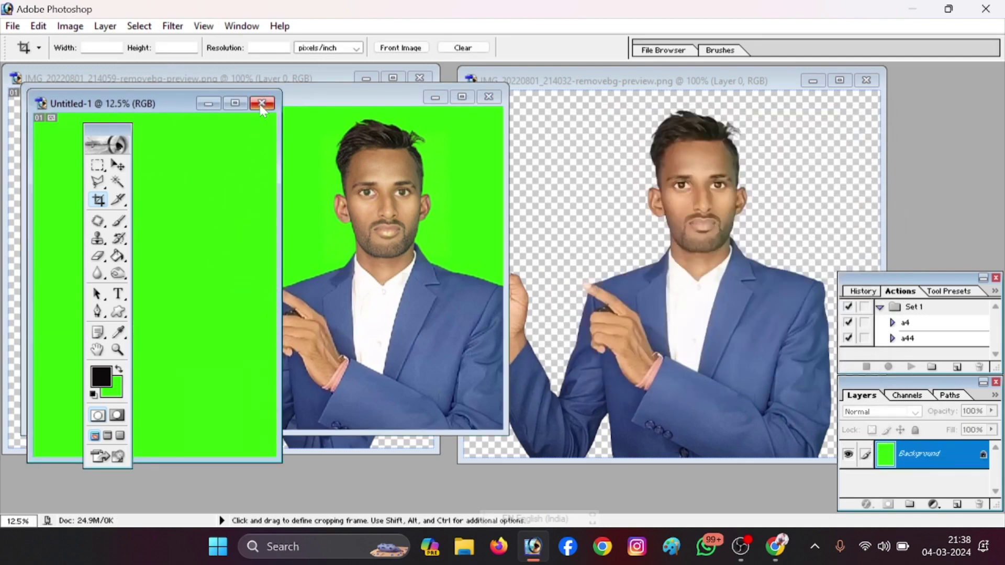
pyautogui.click(261, 103)
pyautogui.hotkey('ctrl', 'n')
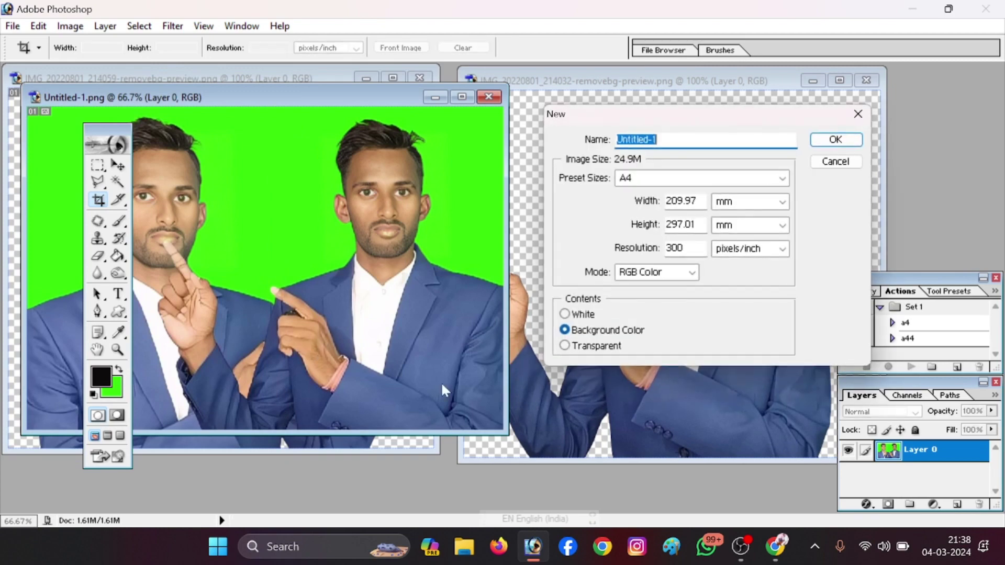
pyautogui.click(565, 314)
pyautogui.click(835, 139)
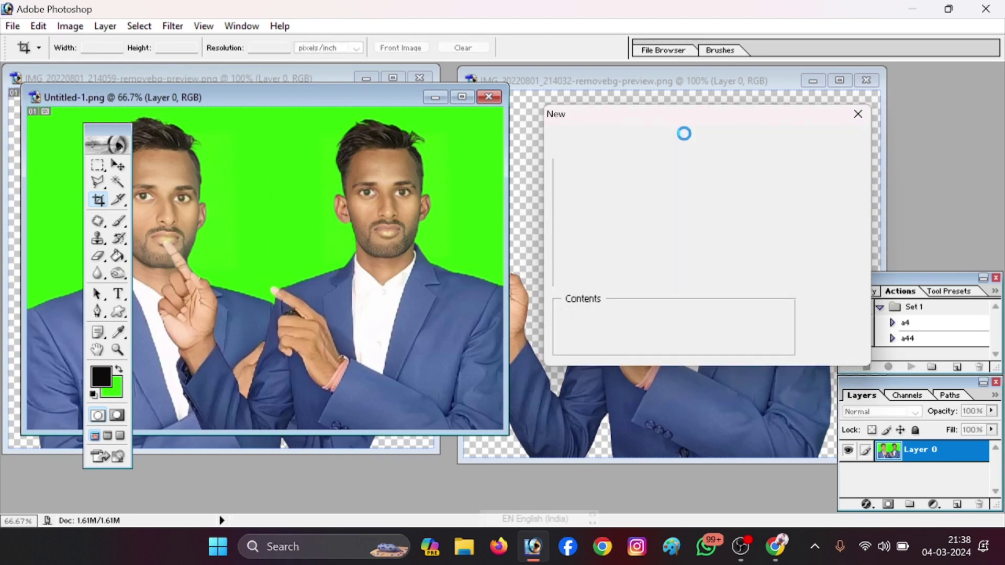
# - Drag the green two-man photo onto the white page as a new layer with the Move tool
pyautogui.moveTo(181, 101); pyautogui.dragTo(714, 156)
pyautogui.click(267, 184)
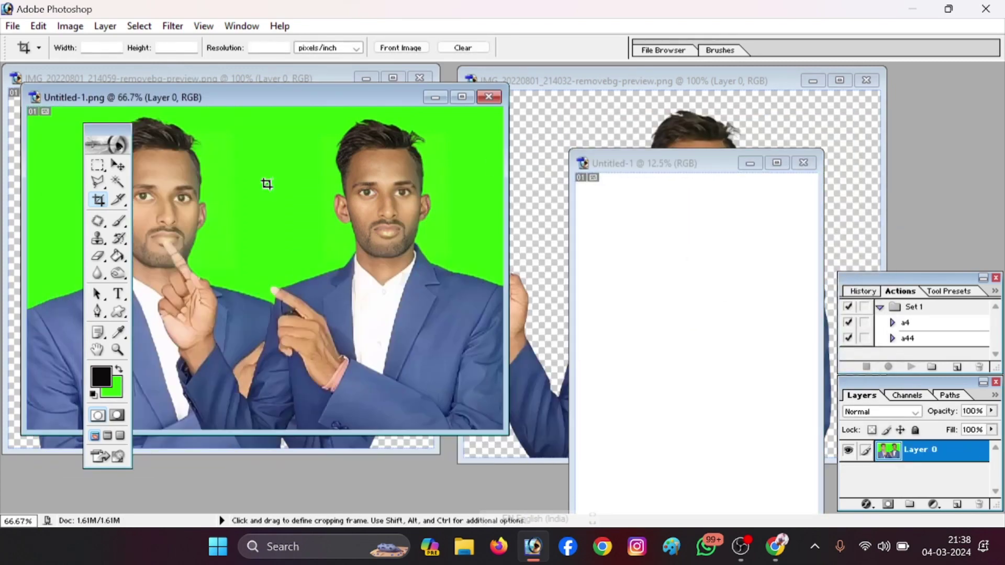
pyautogui.press('v')
pyautogui.moveTo(460, 227); pyautogui.dragTo(743, 272)
# - Maximize the page, then move the photo to the top-left and scale it to about 75%
pyautogui.click(777, 172)
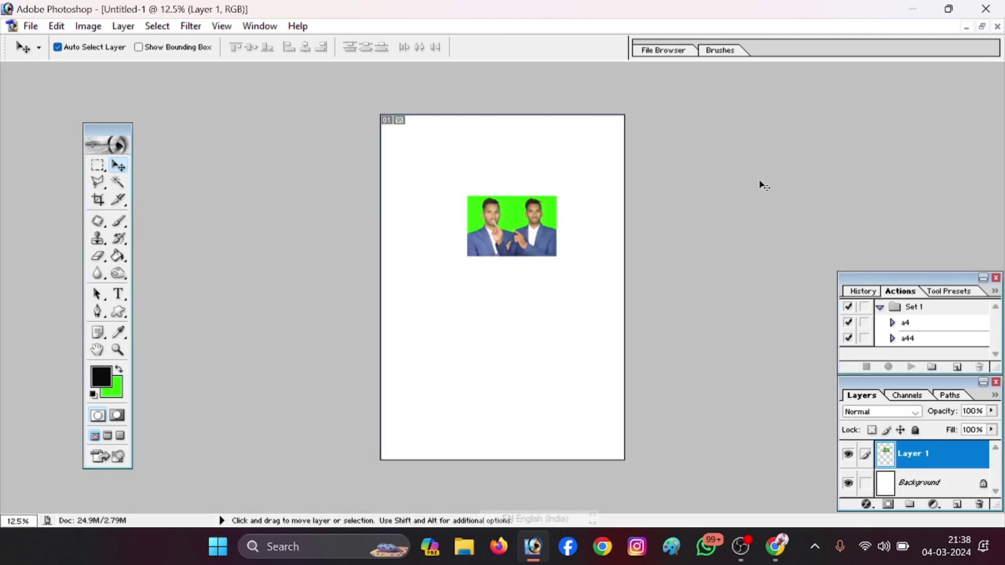
pyautogui.moveTo(547, 224); pyautogui.dragTo(462, 144)
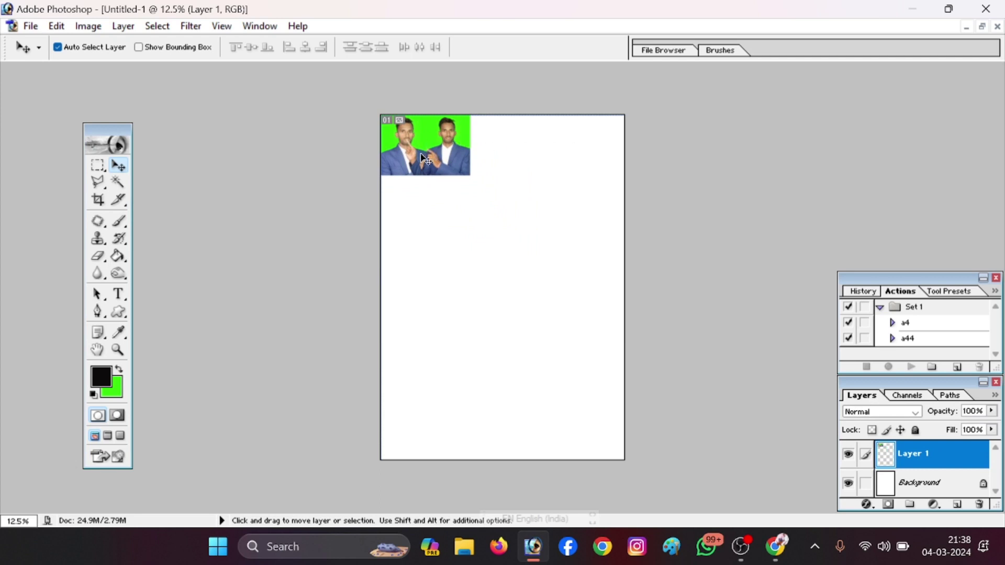
pyautogui.hotkey('ctrl', 't')
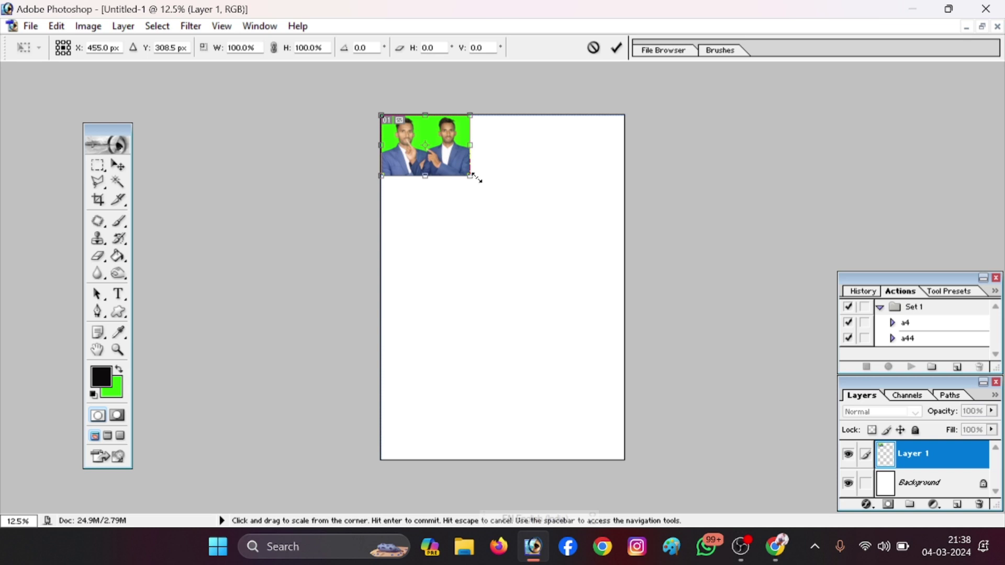
pyautogui.moveTo(477, 183); pyautogui.dragTo(429, 151)
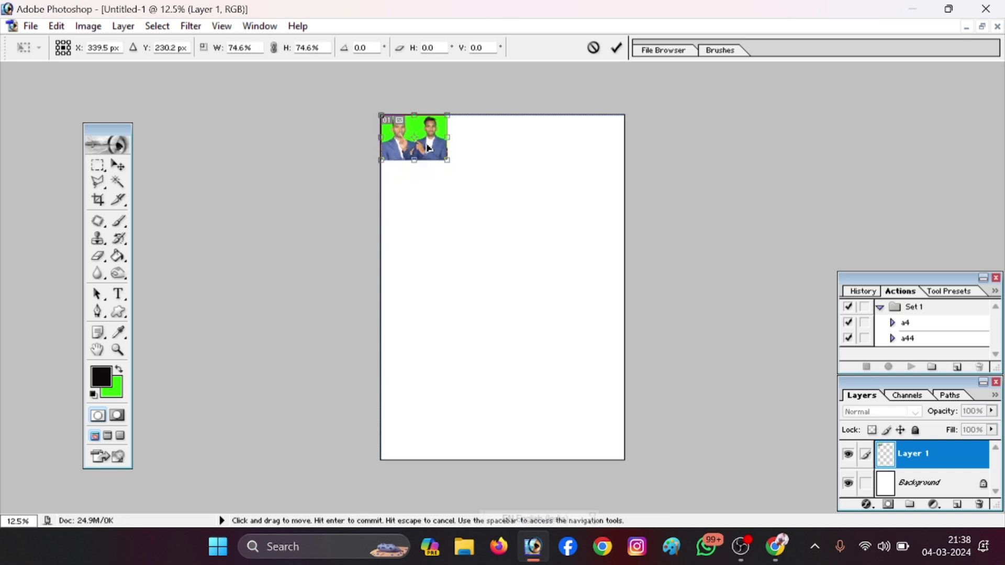
pyautogui.press('Return')
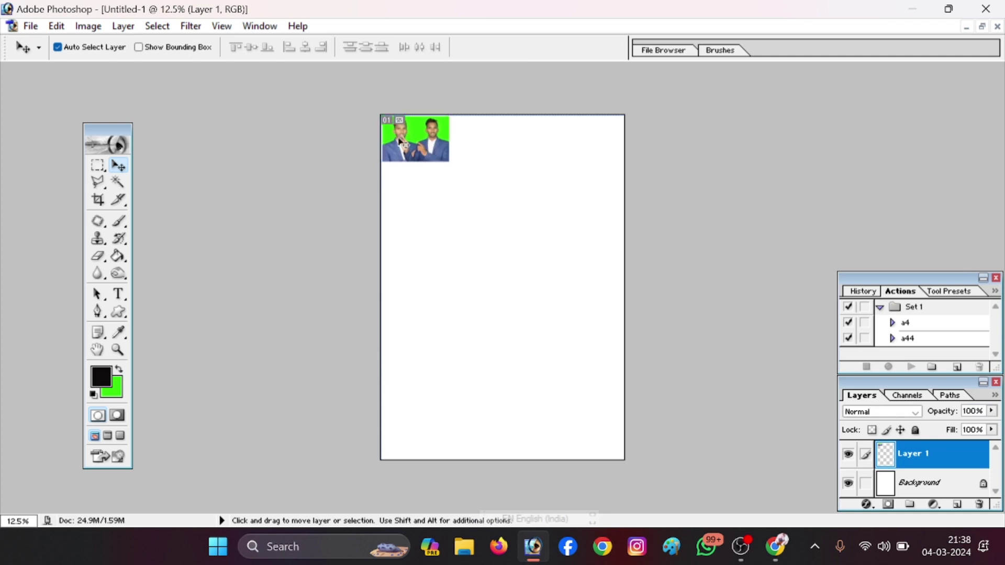
# - Add a border stroke around the photo via Edit > Stroke
pyautogui.click(57, 26)
pyautogui.click(68, 294)
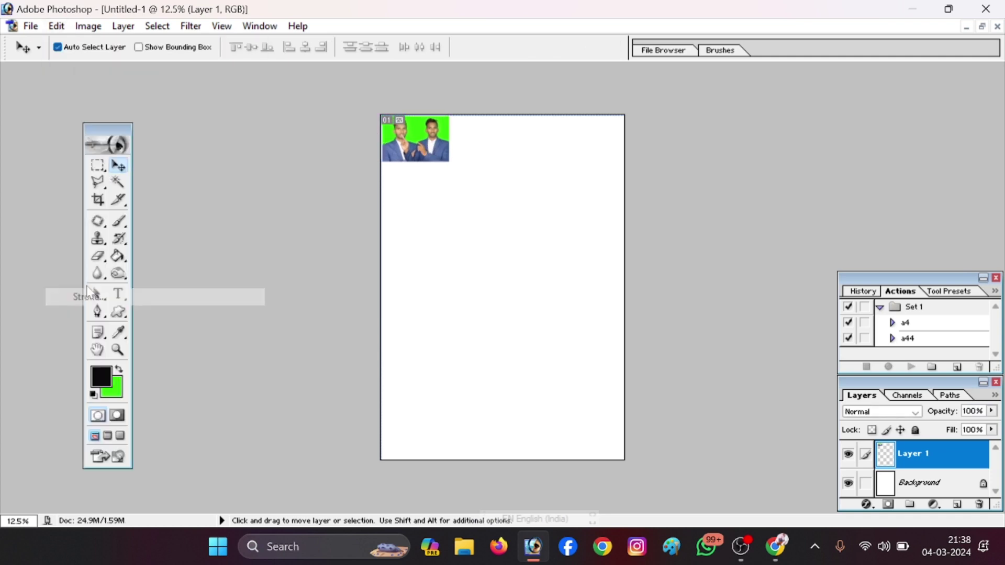
pyautogui.click(585, 191)
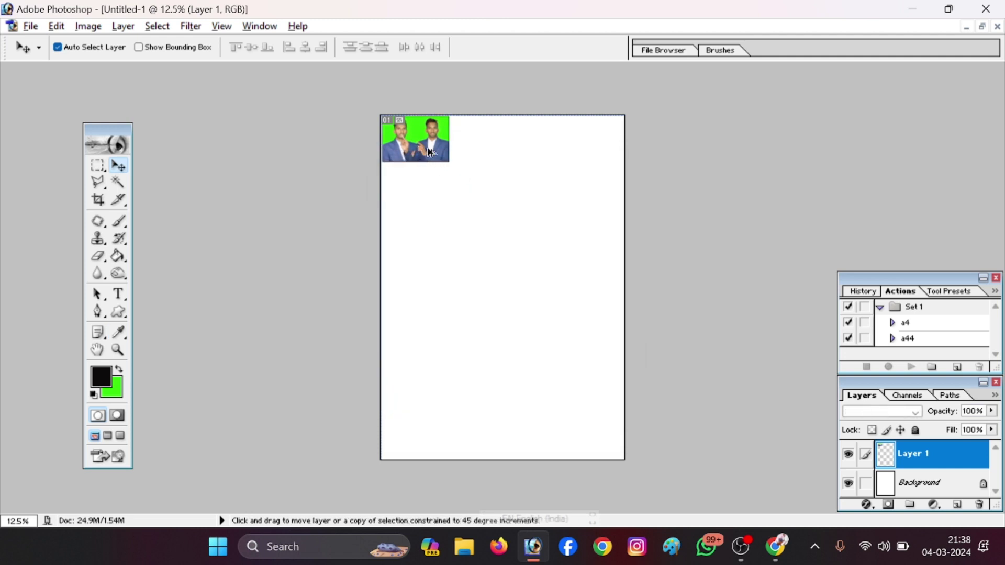
# - Duplicate the photo rightward into a row, then undo the extra copies
pyautogui.moveTo(429, 157); pyautogui.dragTo(486, 158)
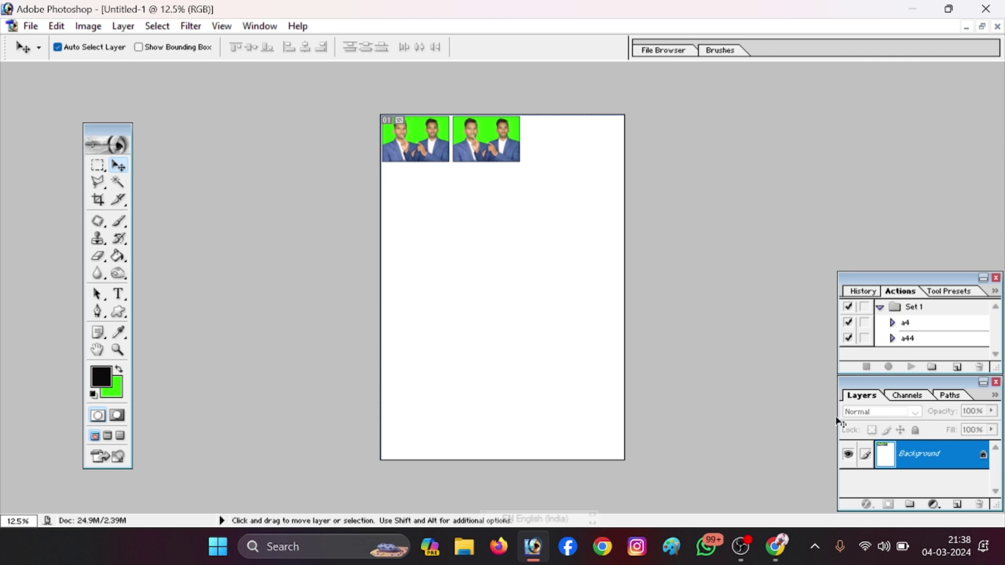
pyautogui.hotkey('shift', 'alt')
pyautogui.moveTo(511, 155); pyautogui.dragTo(635, 174)
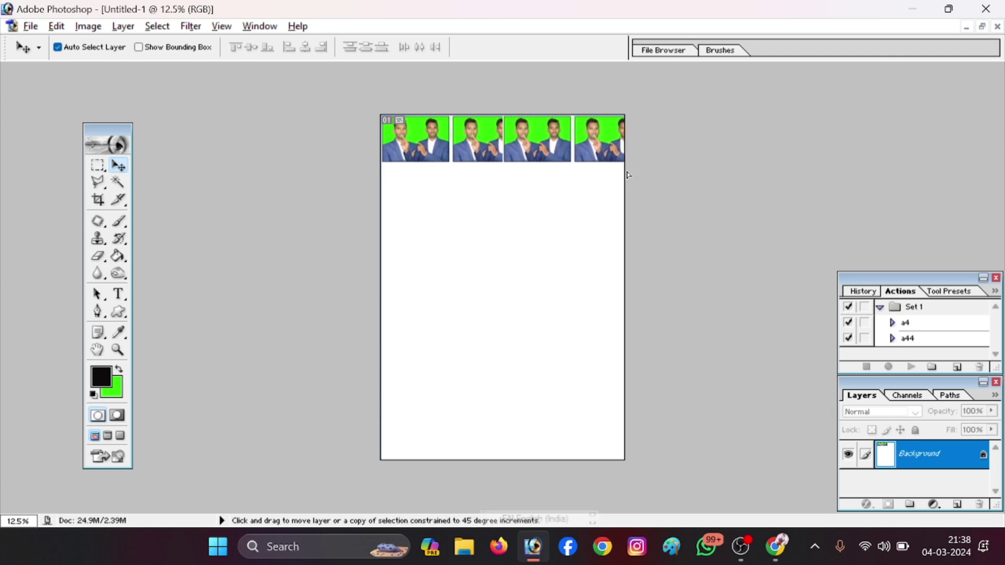
pyautogui.hotkey('ctrl', 'alt', 'z')
pyautogui.hotkey('ctrl', 'alt', 'z')
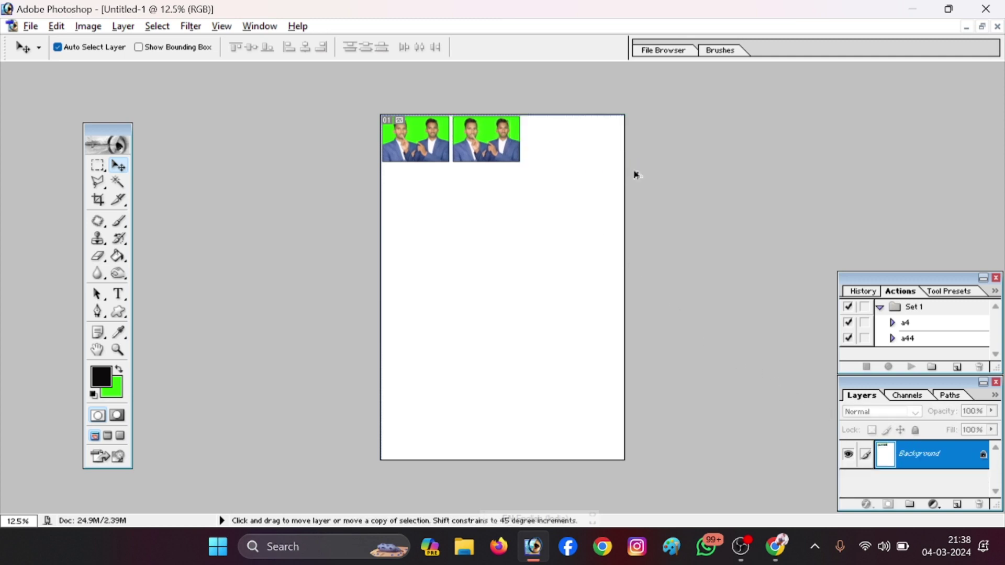
pyautogui.hotkey('ctrl', 'alt', 'z')
pyautogui.hotkey('ctrl', 'alt', 'z')
pyautogui.hotkey('ctrl', 'alt', 'z')
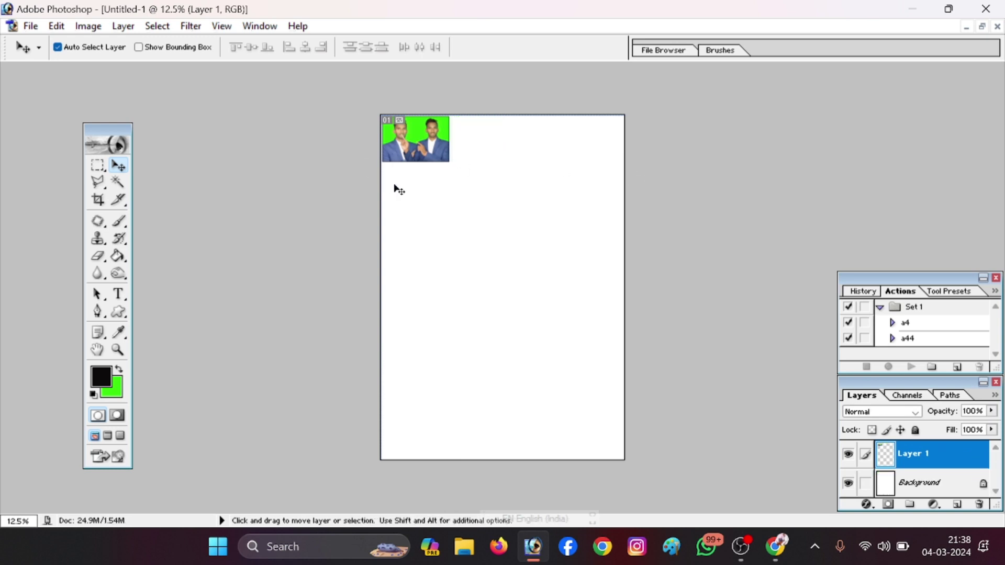
# - Shrink the photo to 95%, merge it with its copy, and duplicate the pair into four
pyautogui.hotkey('ctrl', 't')
pyautogui.moveTo(448, 162)
pyautogui.mouseDown()
pyautogui.moveTo(428, 141)
pyautogui.moveTo(460, 157)
pyautogui.mouseUp()
pyautogui.press('Return')
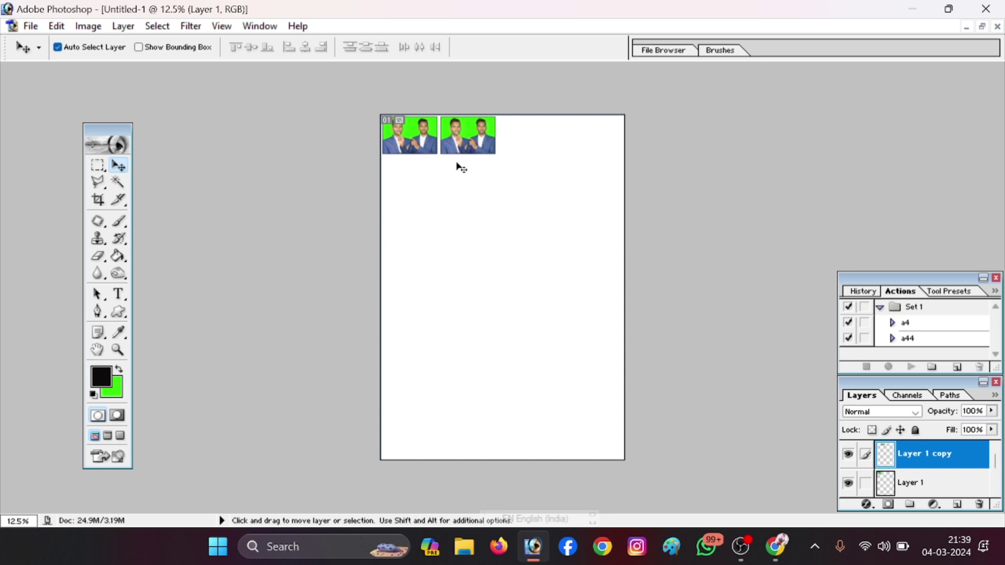
pyautogui.click(865, 484)
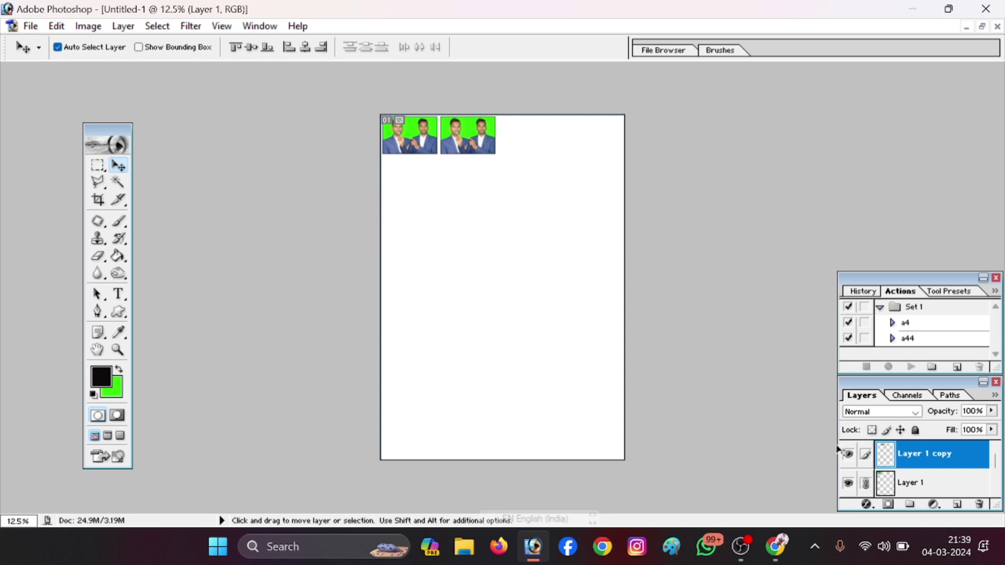
pyautogui.hotkey('ctrl', 'e')
pyautogui.hotkey('shift', 'alt')
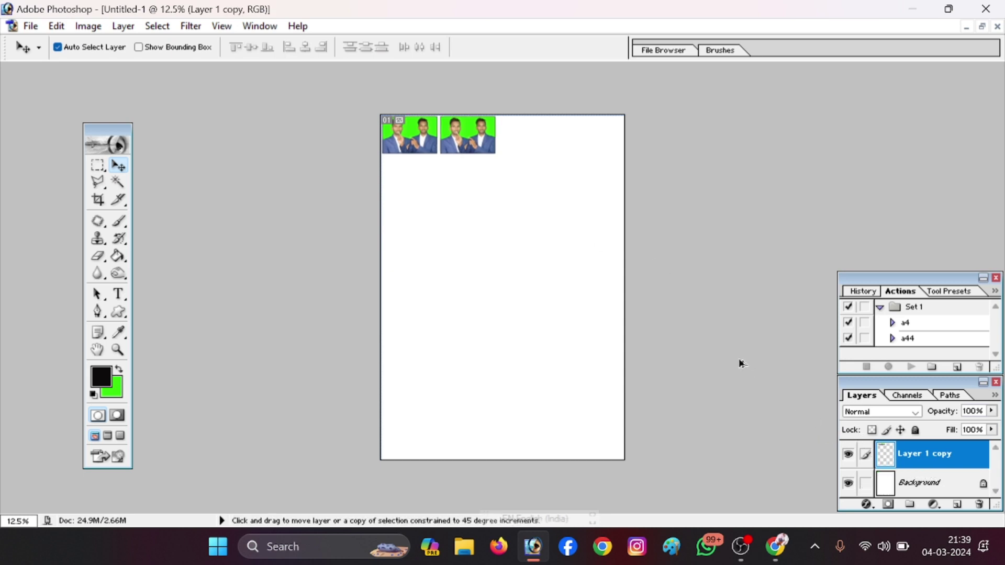
pyautogui.moveTo(484, 165); pyautogui.dragTo(564, 176)
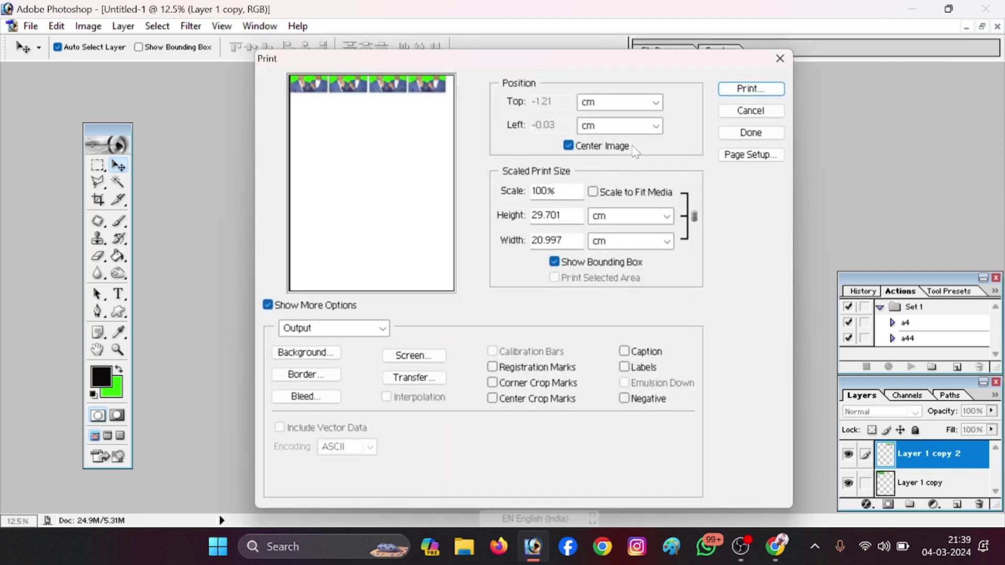
# - Enable Scale to Fit Media and select the EPSON L3210 Series (Copy 1) printer
pyautogui.click(593, 192)
pyautogui.click(750, 89)
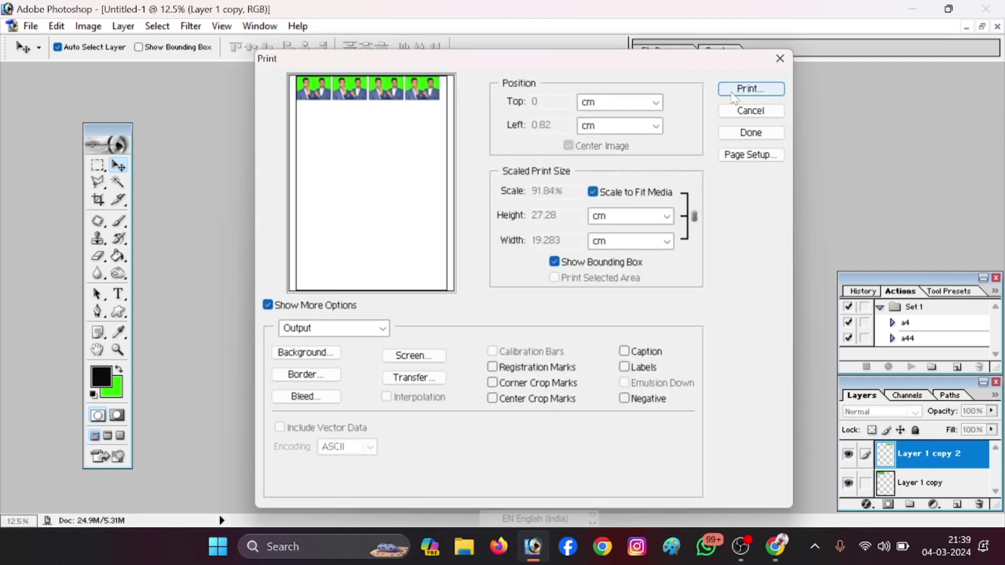
pyautogui.click(475, 105)
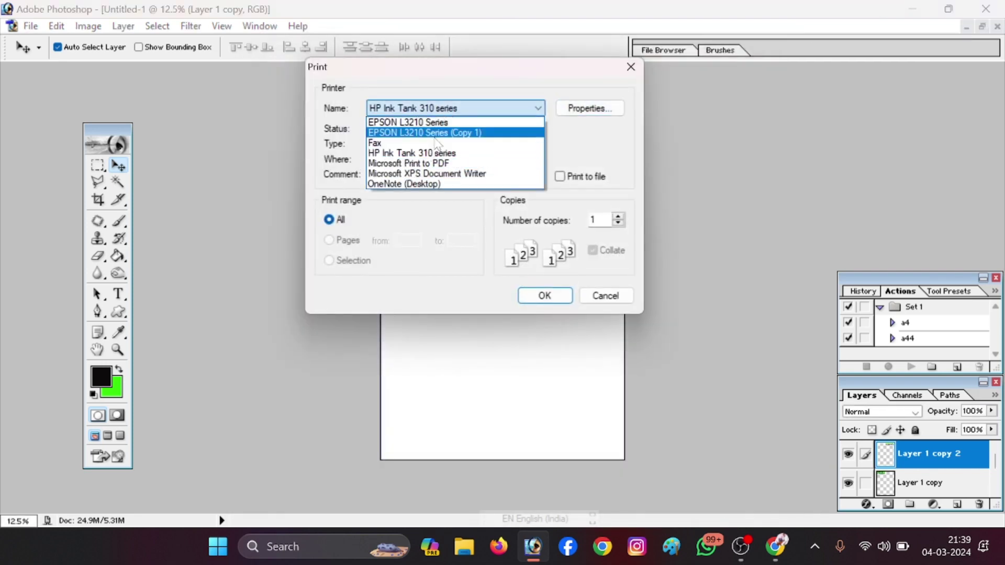
pyautogui.click(439, 132)
# - Set EPSON properties to A4, Epson Matte, High quality, then cancel printing and restore the window
pyautogui.click(581, 113)
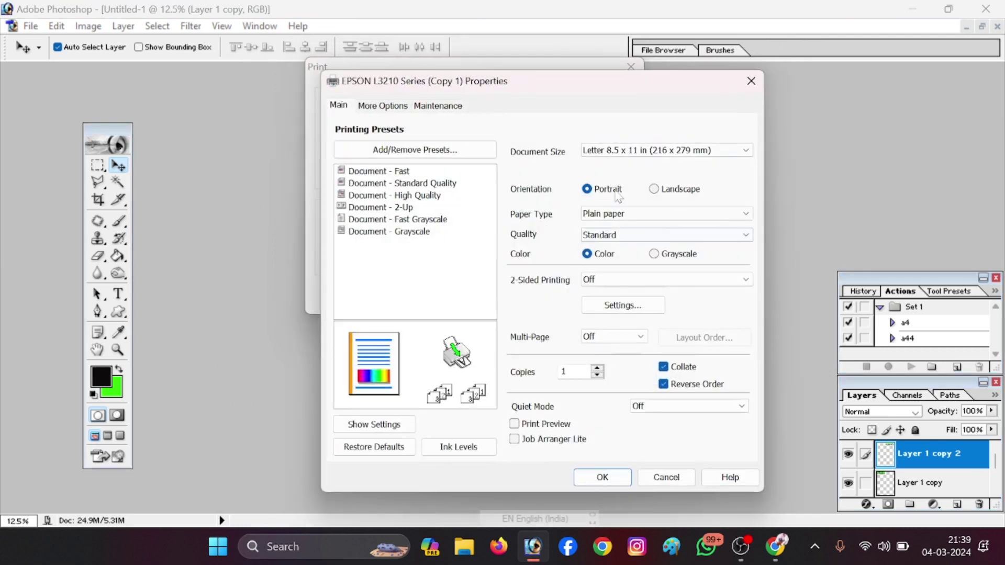
pyautogui.click(613, 153)
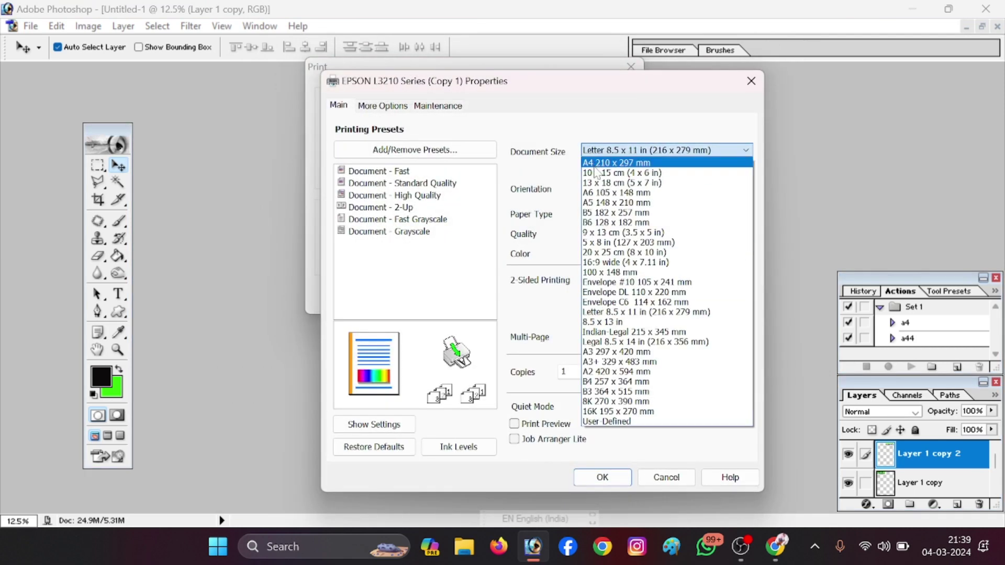
pyautogui.click(597, 163)
pyautogui.click(600, 213)
pyautogui.click(597, 237)
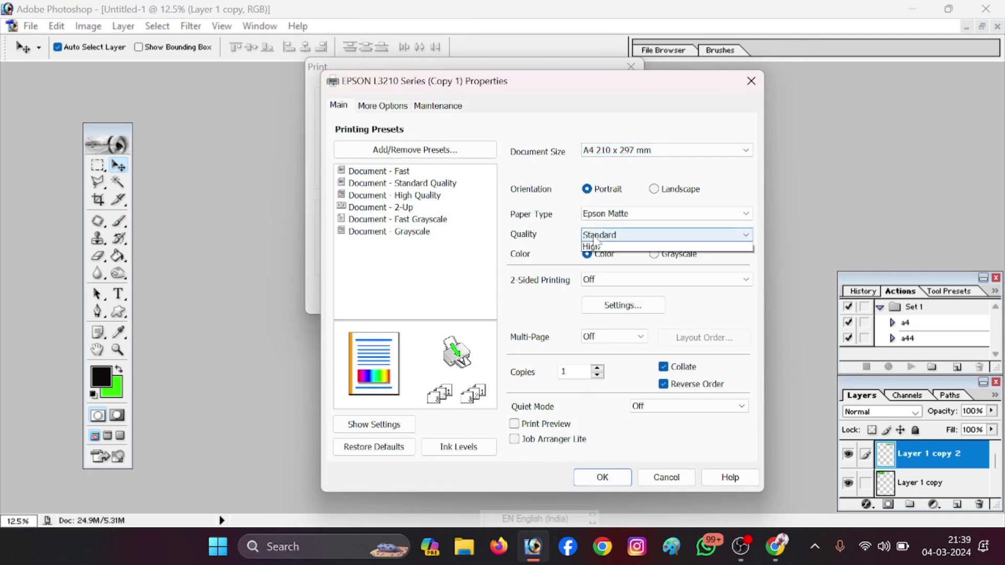
pyautogui.click(600, 258)
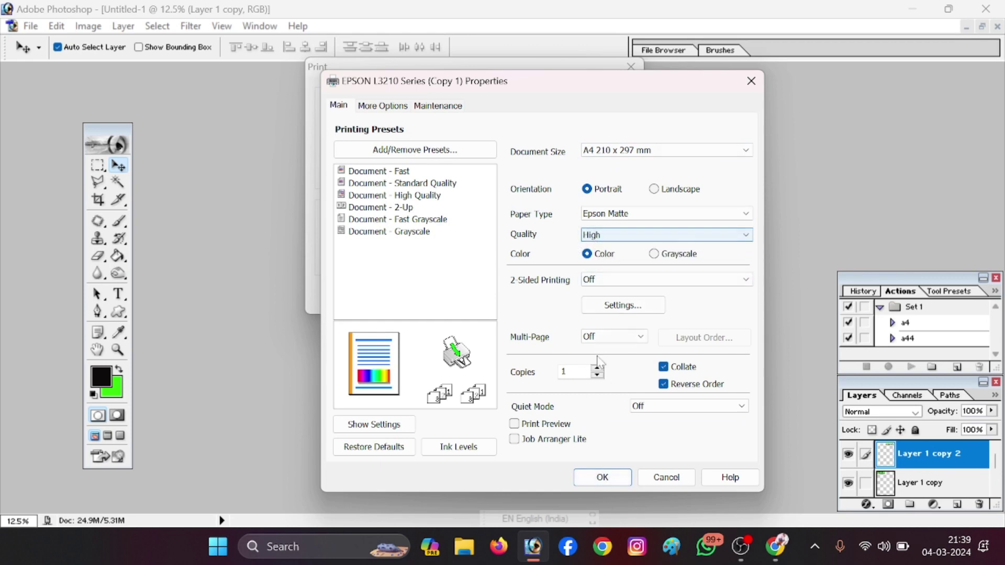
pyautogui.click(596, 477)
pyautogui.click(607, 297)
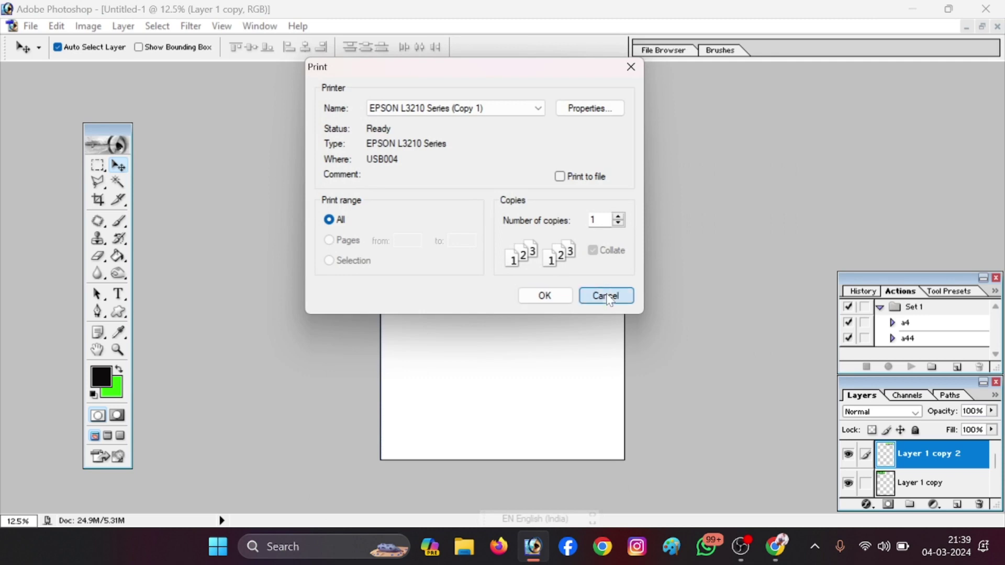
pyautogui.click(983, 27)
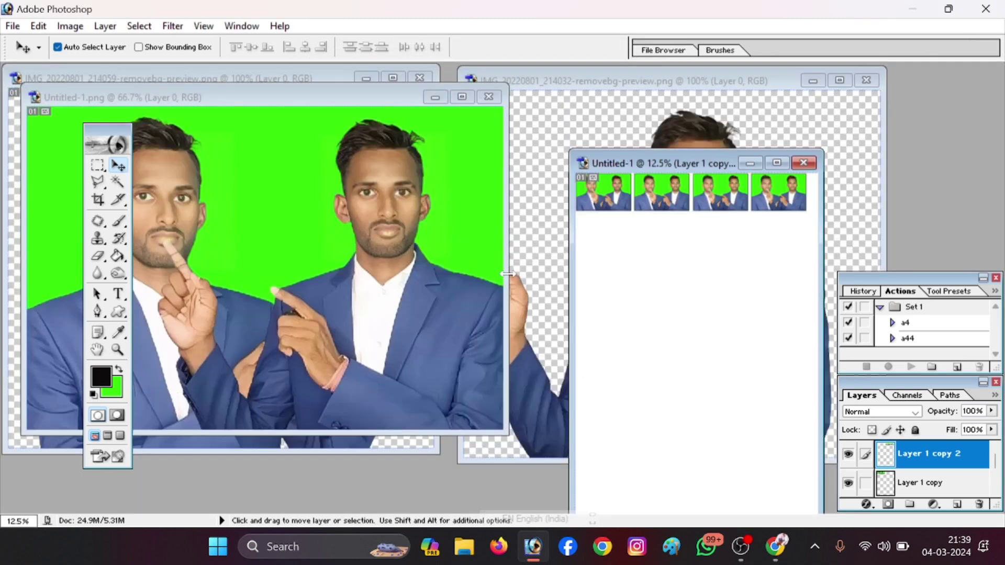
# - Create a new 4 x 6 preset page and drag the two-man photo onto it
pyautogui.hotkey('ctrl', 'n')
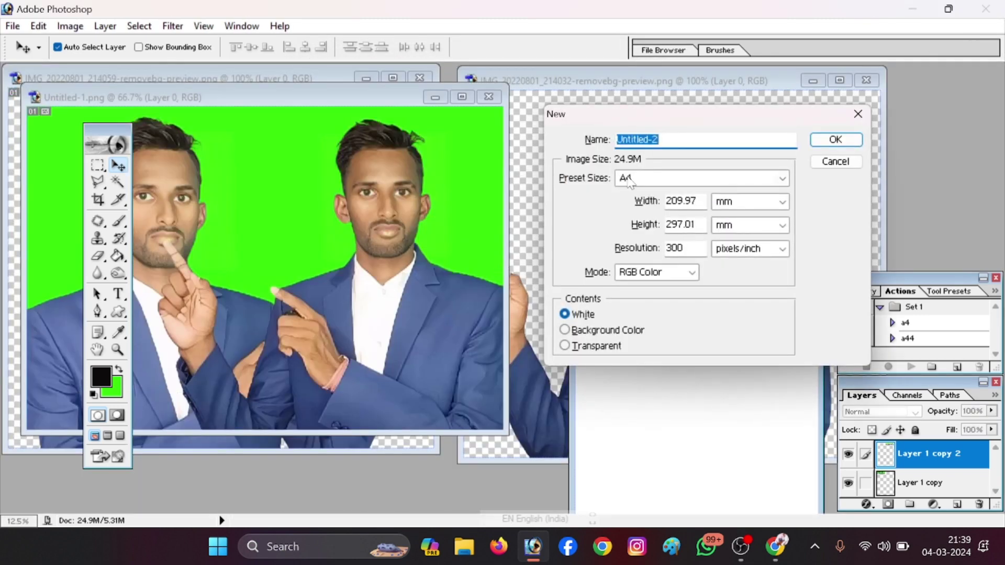
pyautogui.click(628, 181)
pyautogui.click(644, 270)
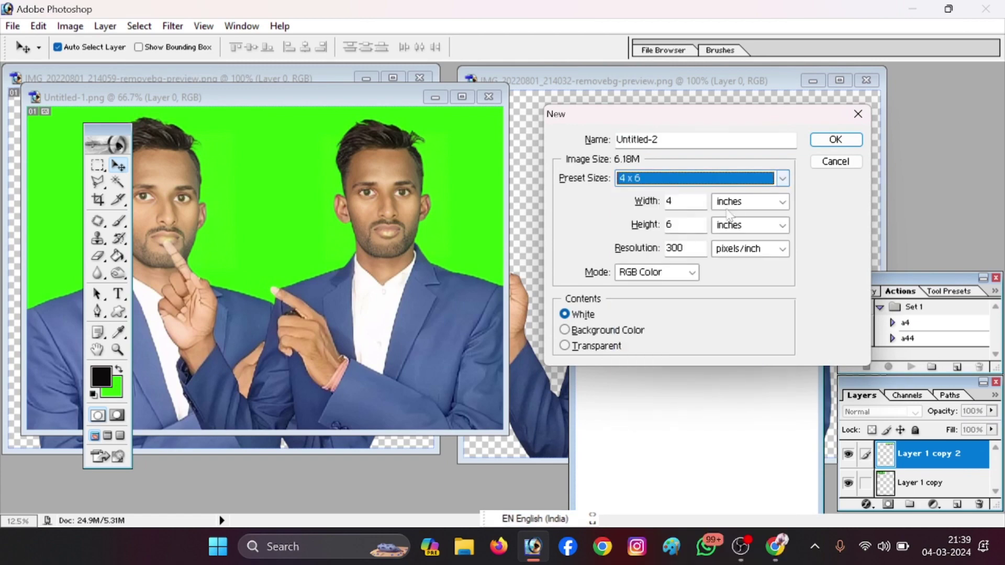
pyautogui.click(836, 140)
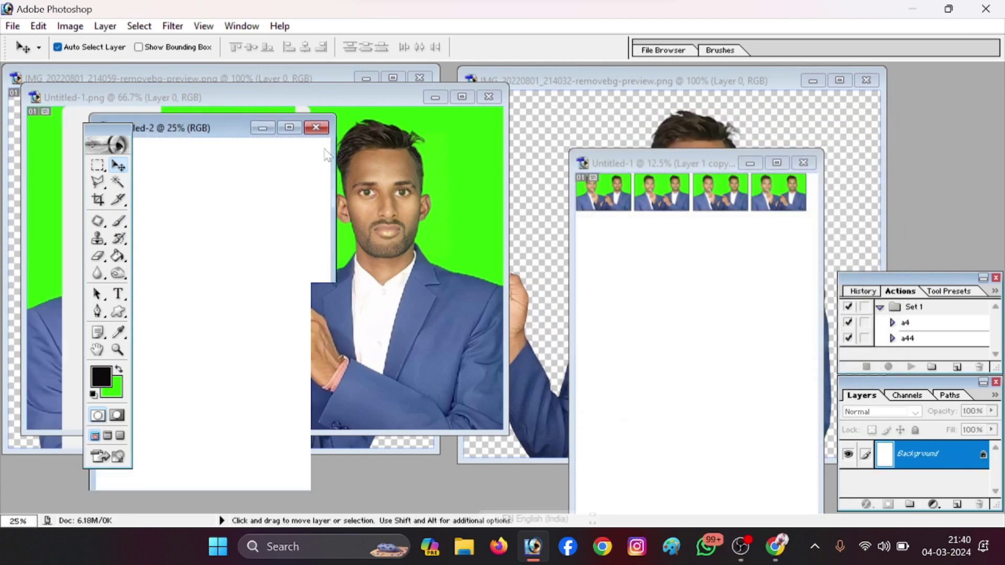
pyautogui.moveTo(325, 154); pyautogui.dragTo(712, 226)
pyautogui.moveTo(366, 262)
pyautogui.mouseDown()
pyautogui.moveTo(589, 277)
pyautogui.moveTo(514, 212)
pyautogui.mouseUp()
pyautogui.click(675, 201)
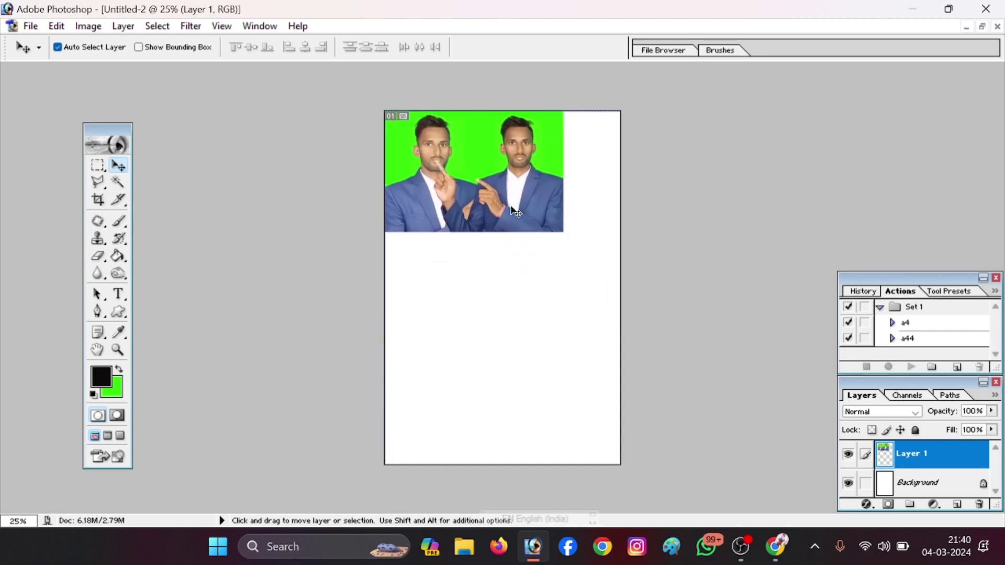
# - Scale the photo to about 48% and nudge it into the top-left corner
pyautogui.hotkey('ctrl', 't')
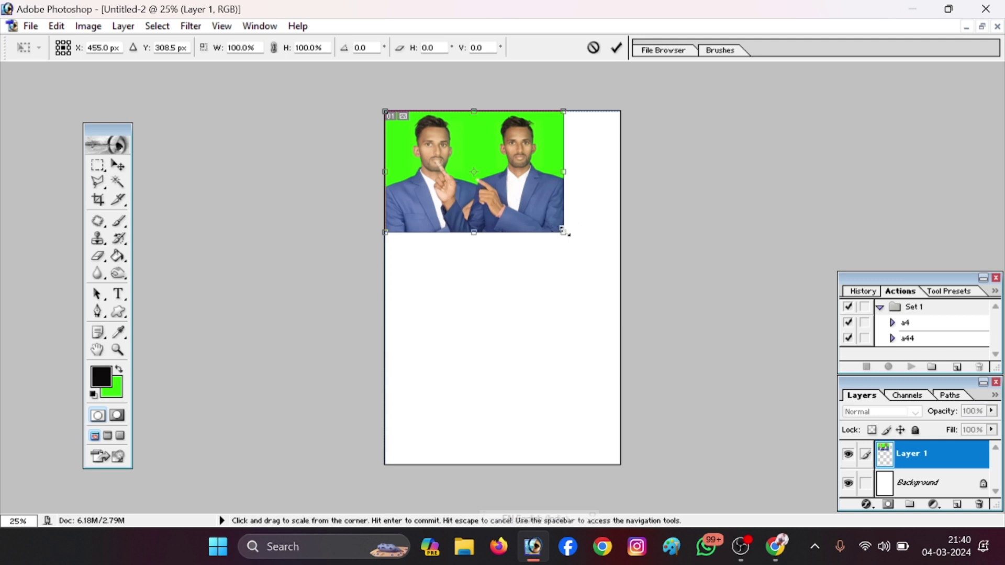
pyautogui.moveTo(567, 234)
pyautogui.mouseDown()
pyautogui.moveTo(459, 173)
pyautogui.moveTo(470, 179)
pyautogui.mouseUp()
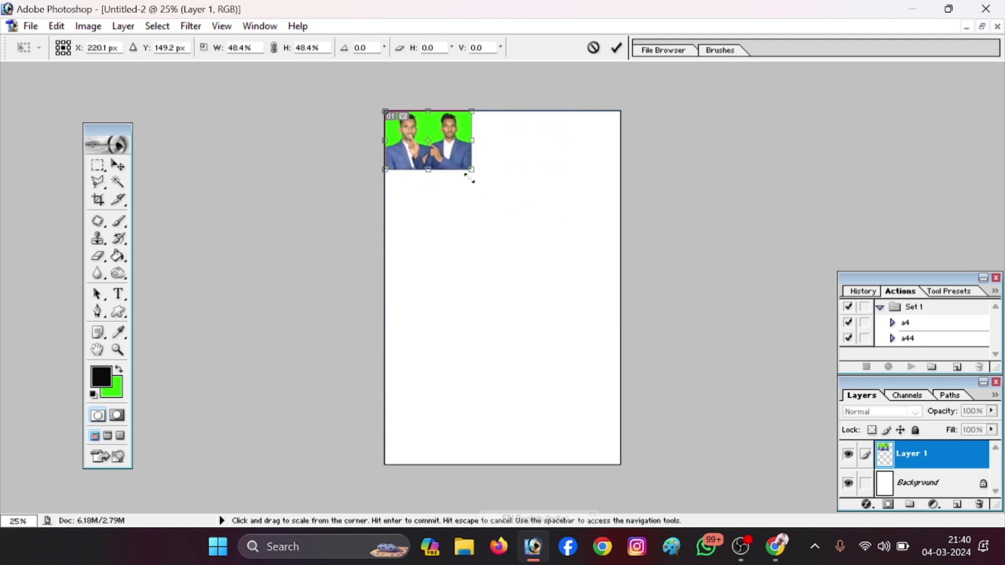
pyautogui.press('Return')
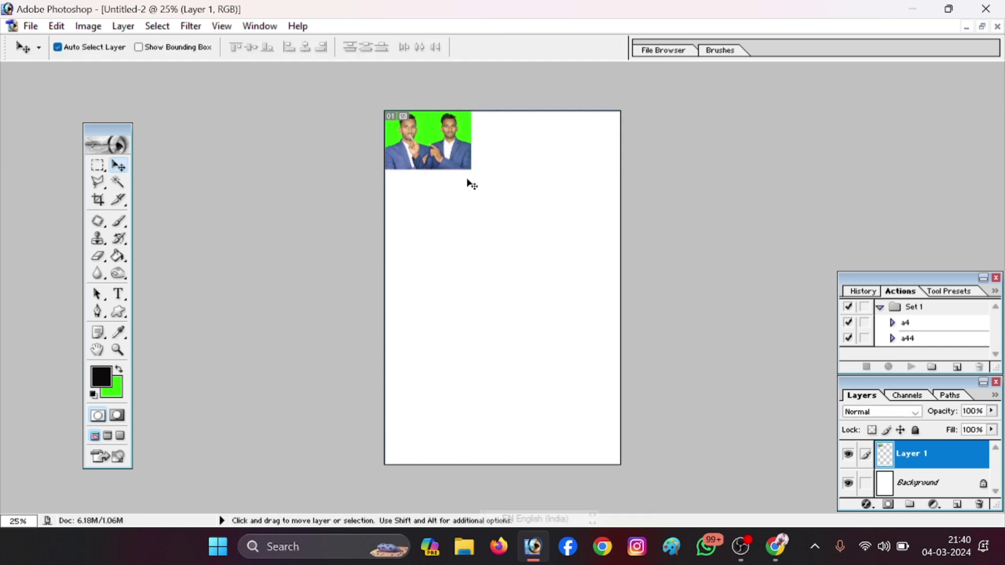
pyautogui.press('Right')
pyautogui.press('Right')
pyautogui.press('Right')
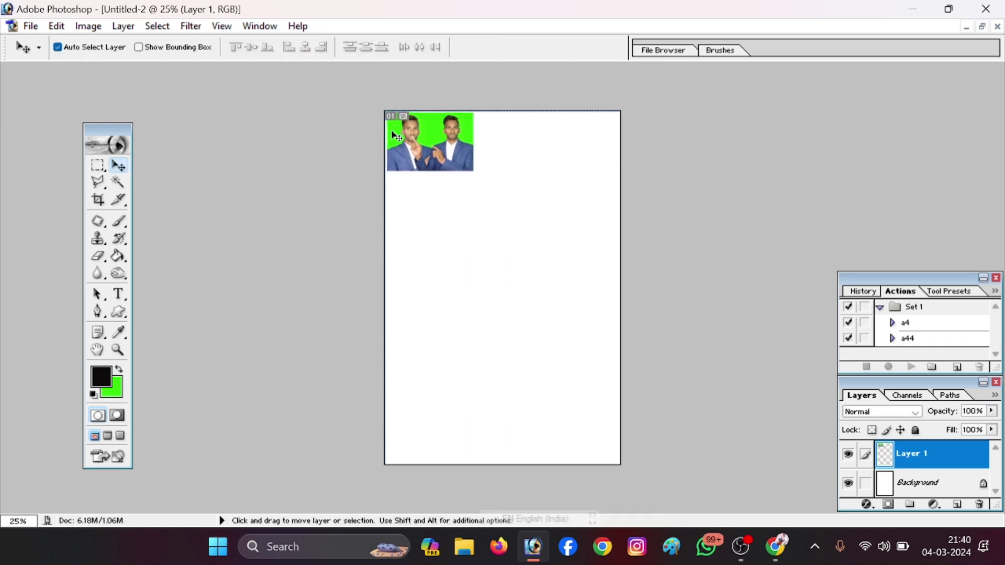
pyautogui.press('Down')
pyautogui.press('Down')
pyautogui.press('Down')
# - Apply a black stroke border around the photo via Edit > Stroke
pyautogui.click(57, 26)
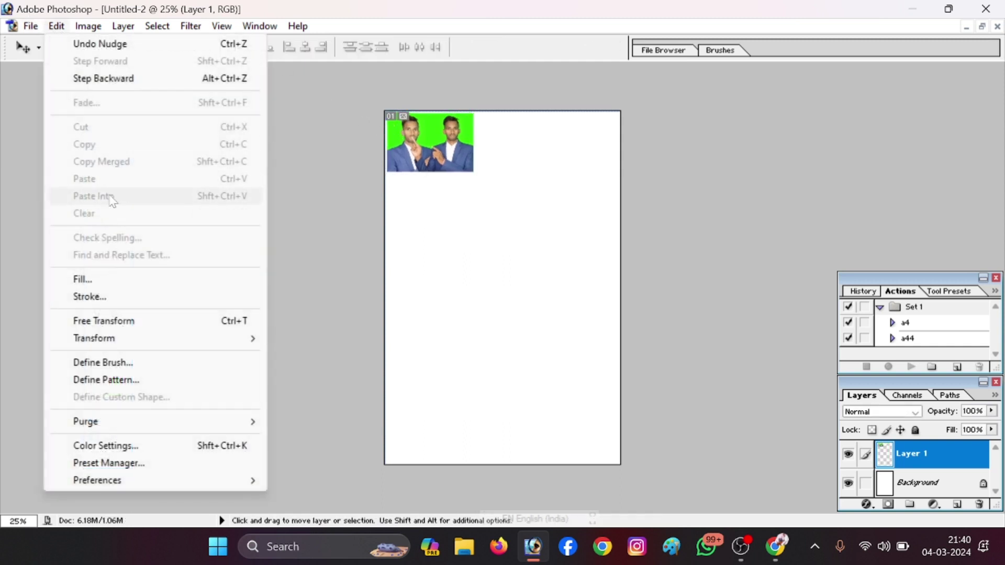
pyautogui.click(123, 279)
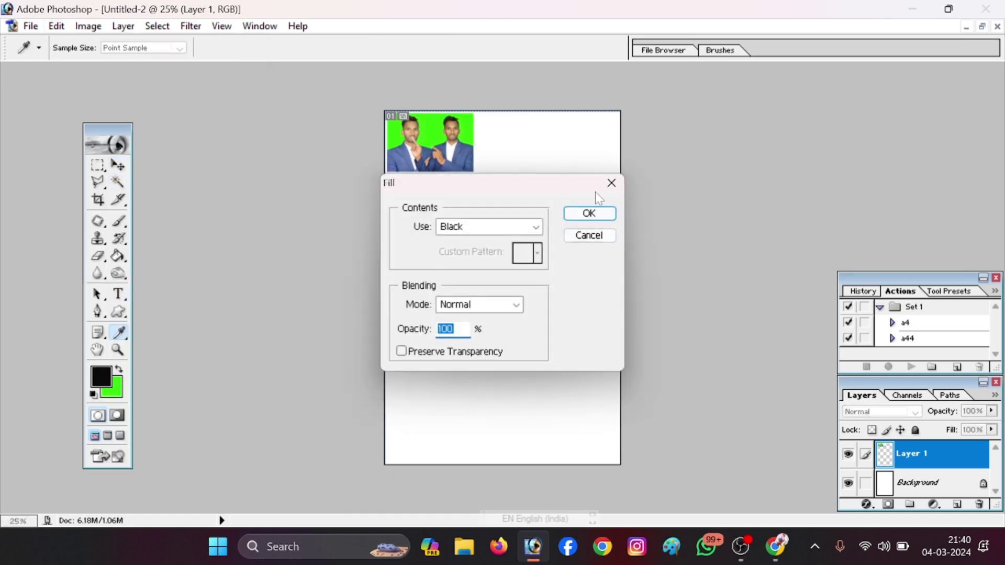
pyautogui.click(614, 189)
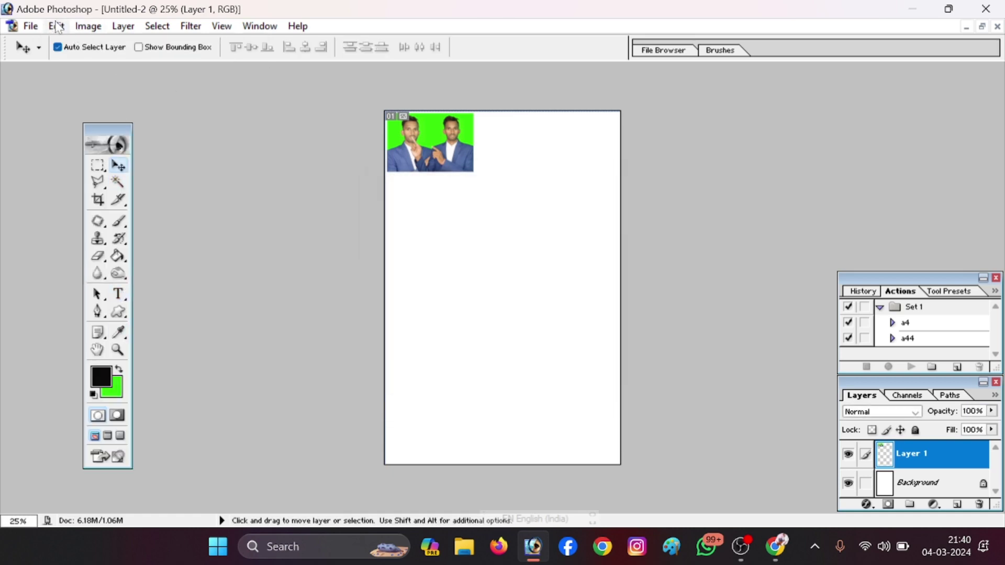
pyautogui.click(56, 26)
pyautogui.click(90, 297)
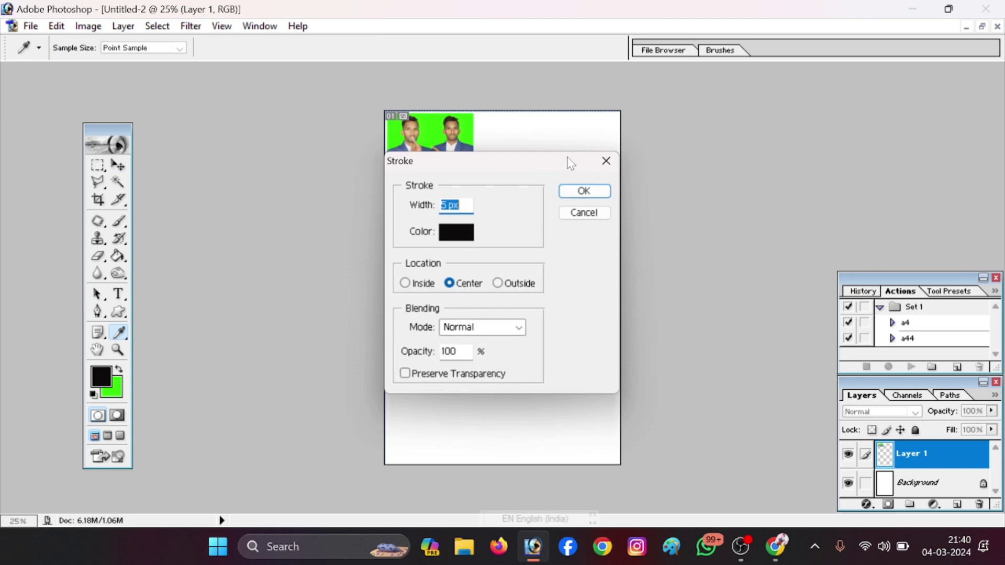
pyautogui.click(584, 195)
# - Place a second copy beside the original, fine-tune its size and position, and merge them
pyautogui.moveTo(417, 156); pyautogui.dragTo(513, 164)
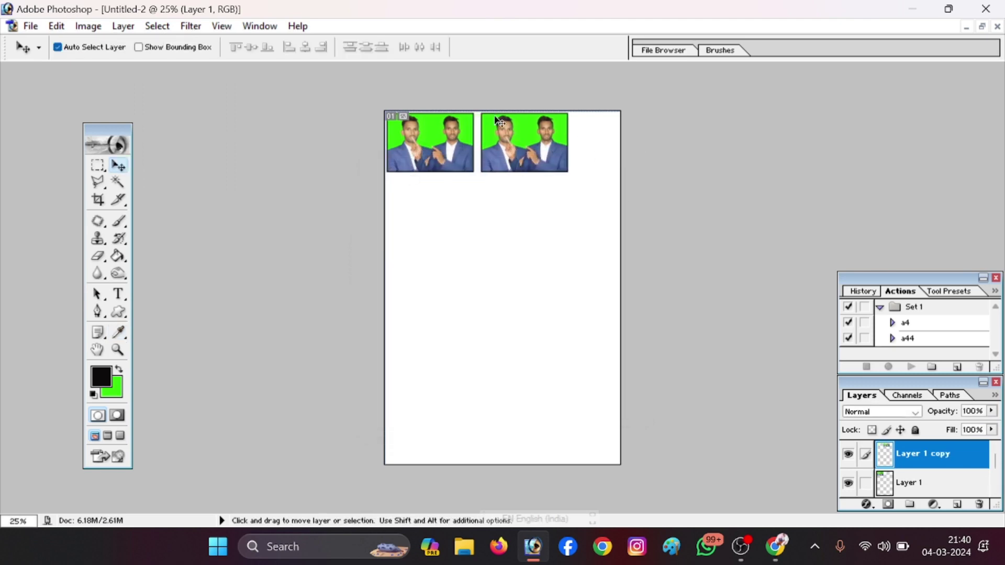
pyautogui.hotkey('ctrl', 'z')
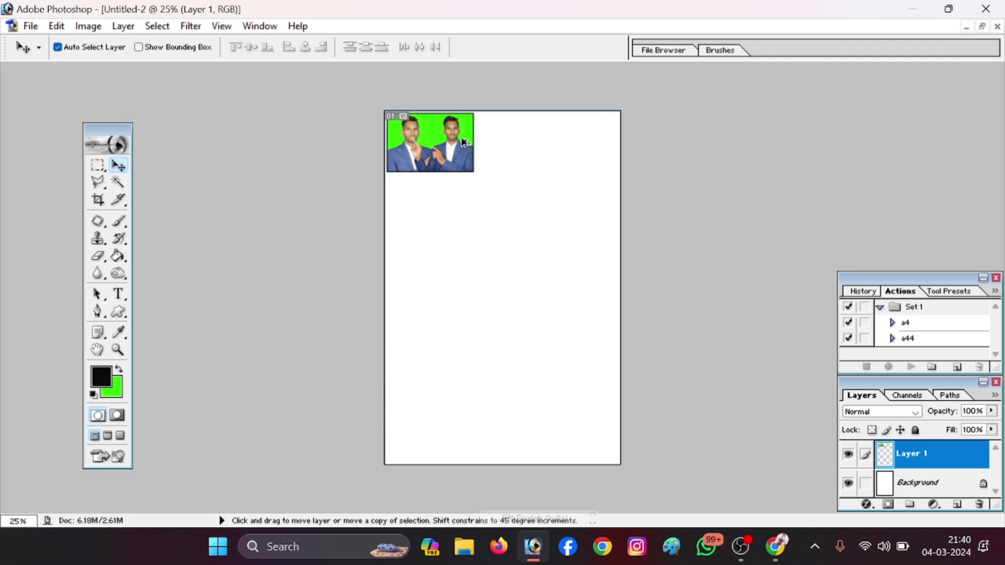
pyautogui.hotkey('ctrl', 't')
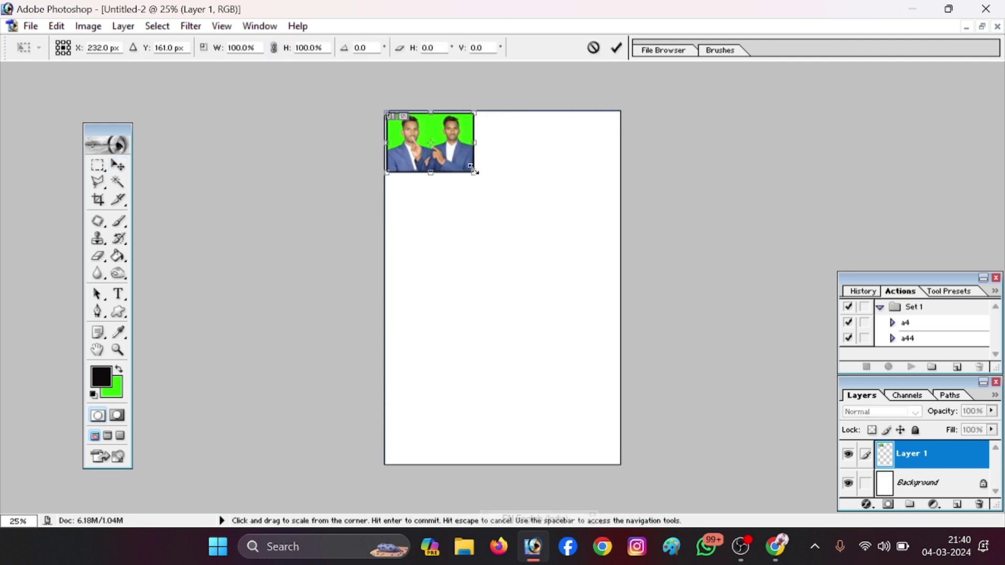
pyautogui.moveTo(474, 173)
pyautogui.mouseDown()
pyautogui.moveTo(538, 177)
pyautogui.moveTo(510, 160)
pyautogui.mouseUp()
pyautogui.press('Return')
pyautogui.hotkey('shift', 'Right')
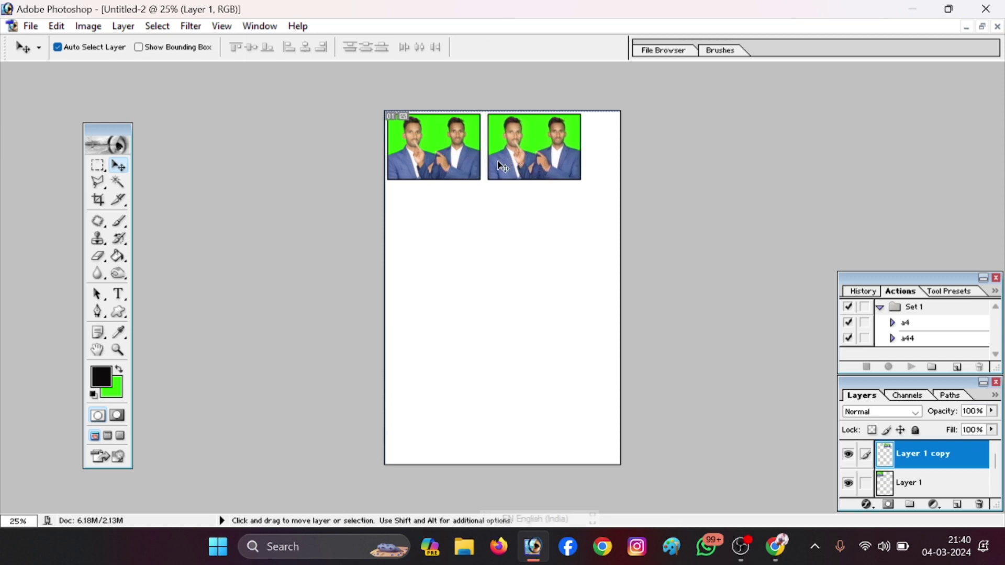
pyautogui.hotkey('shift', 'Up')
pyautogui.hotkey('ctrl', 'e')
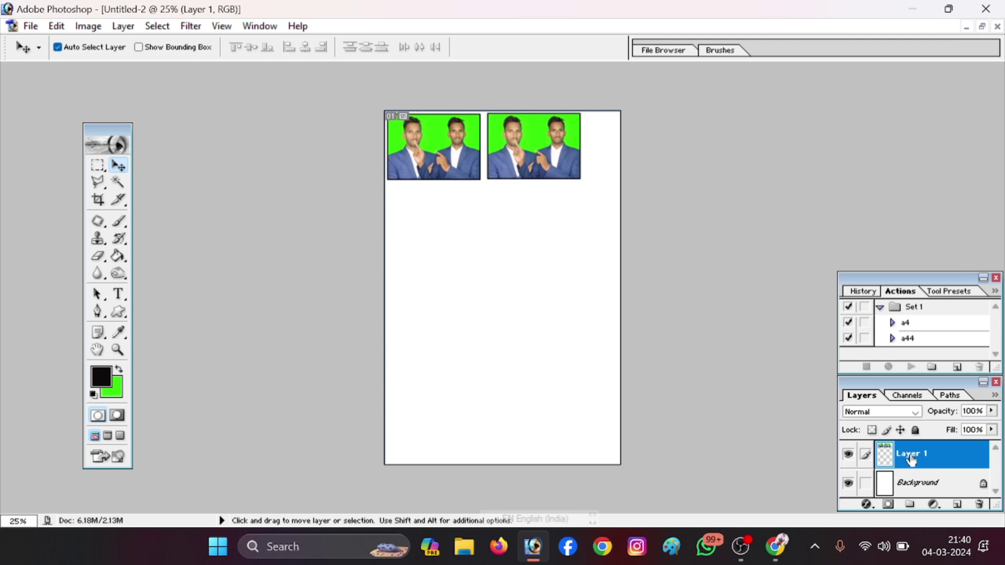
# - Copy the two-photo row down and merge, then copy the 2x2 block down to four rows
pyautogui.keyDown('alt'); pyautogui.keyDown('shift'); pyautogui.moveTo(548, 150); pyautogui.dragTo(550, 223); pyautogui.keyUp('shift'); pyautogui.keyUp('alt')
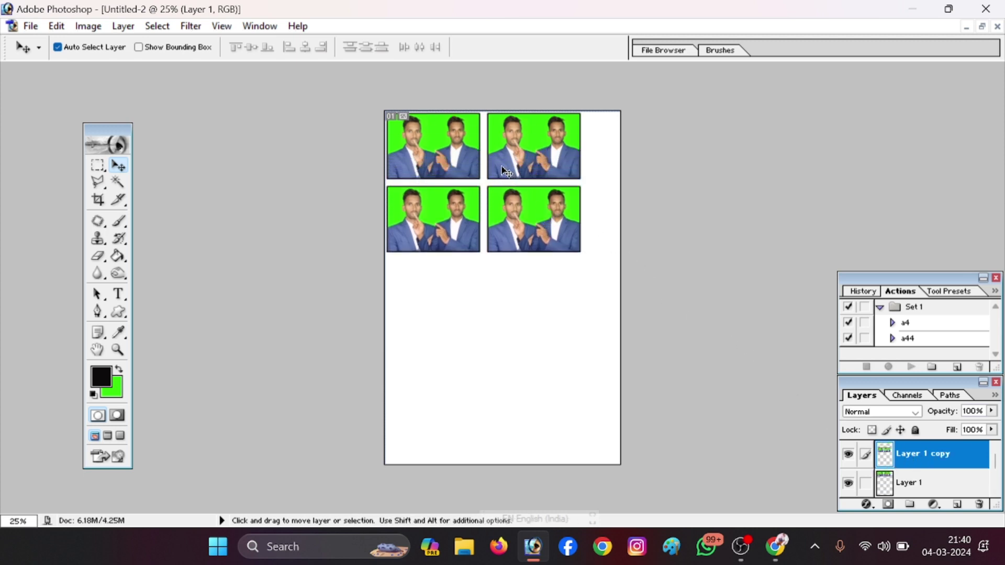
pyautogui.hotkey('ctrl', 'e')
pyautogui.keyDown('alt'); pyautogui.keyDown('shift'); pyautogui.moveTo(502, 170); pyautogui.dragTo(512, 302); pyautogui.keyUp('shift'); pyautogui.keyUp('alt')
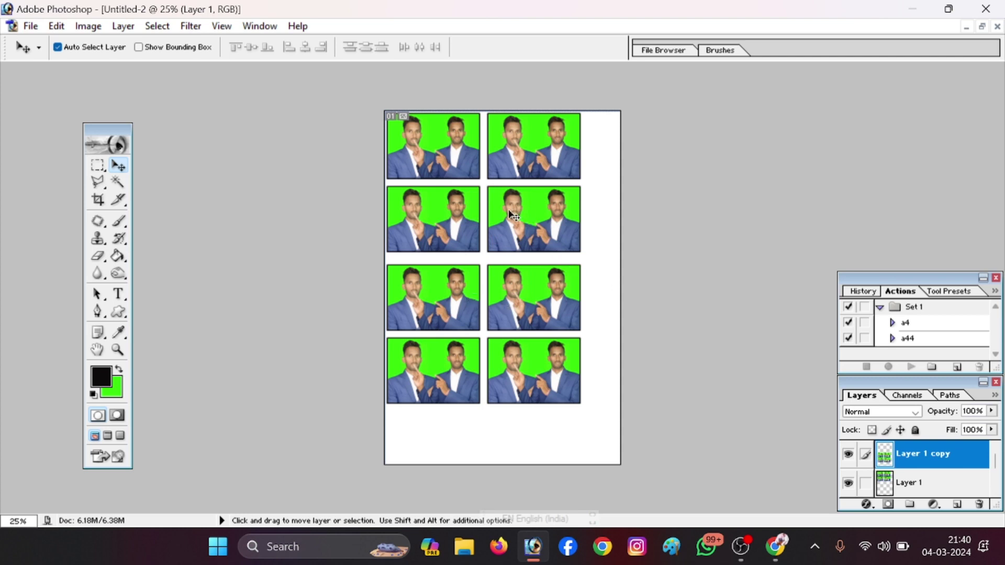
# - Open print preview with Scale to Fit Media and continue to printer selection
pyautogui.hotkey('ctrl', 'alt', 'p')
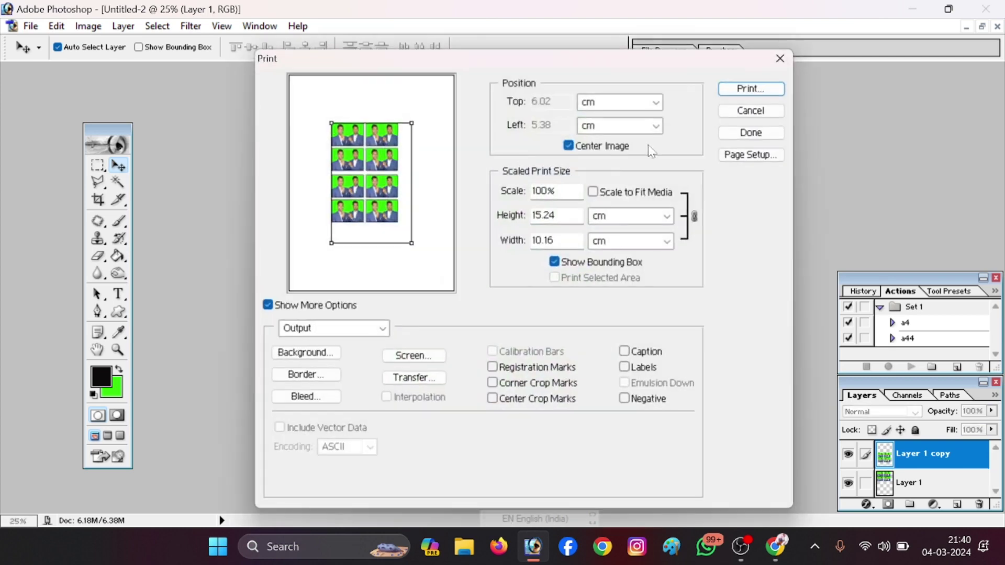
pyautogui.click(593, 192)
pyautogui.click(751, 88)
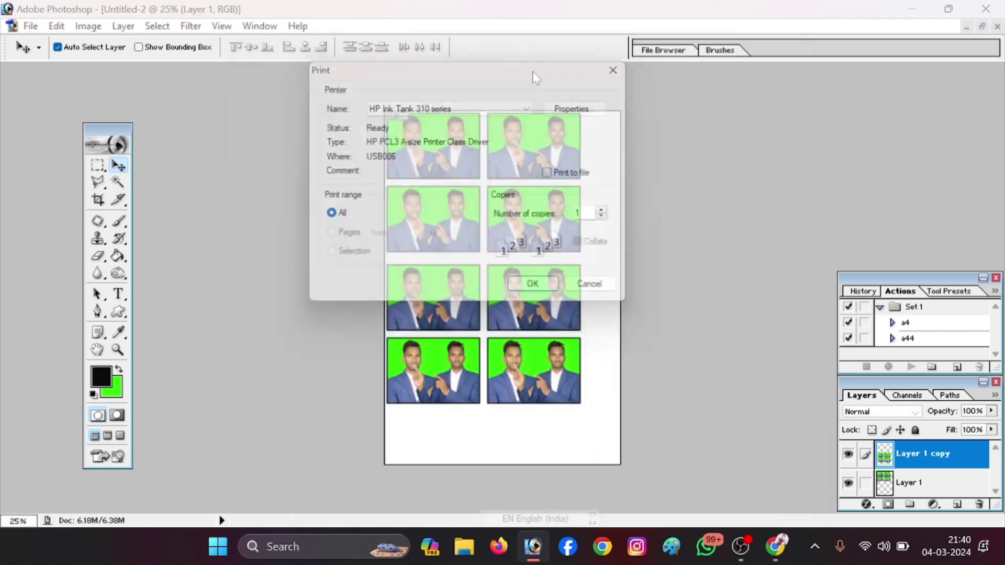
pyautogui.click(589, 108)
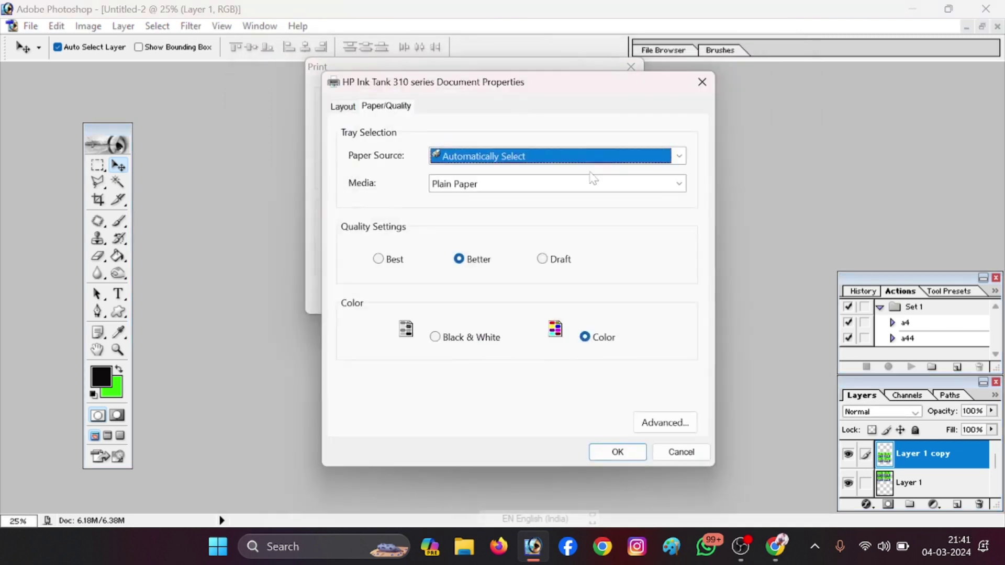
pyautogui.click(703, 80)
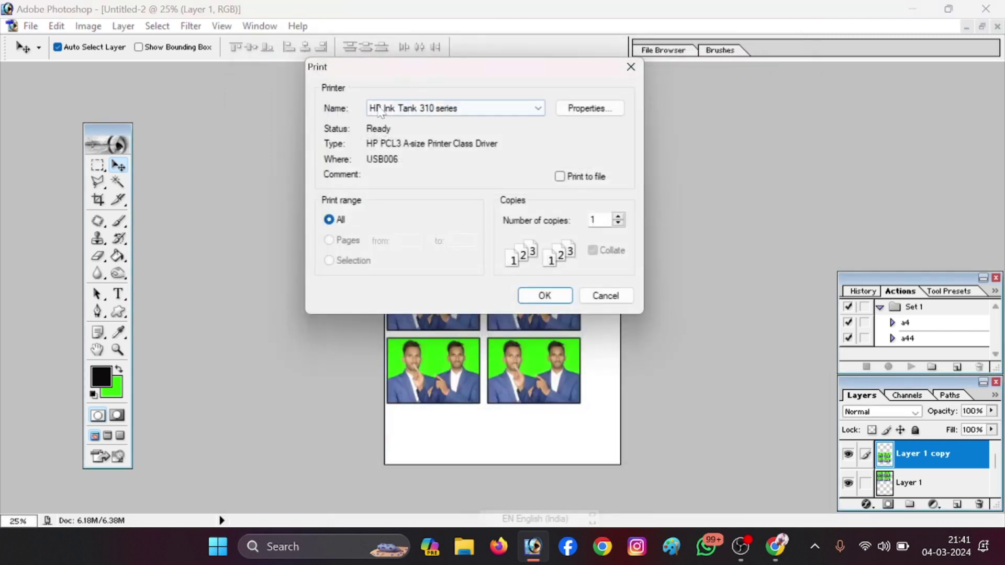
# - Select the EPSON L3210 printer and set its paper size to 4 x 6 in
pyautogui.click(398, 107)
pyautogui.click(396, 133)
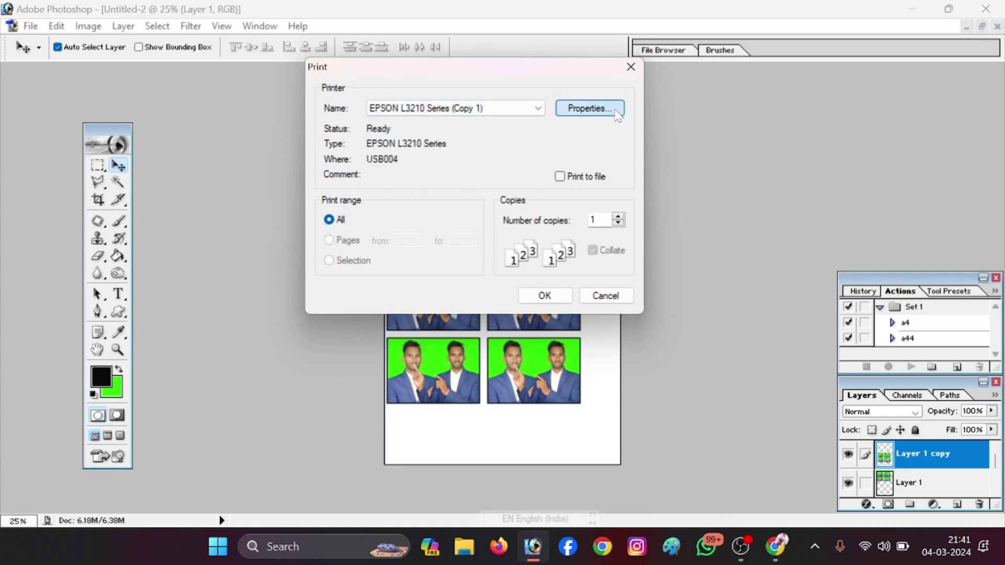
pyautogui.click(590, 108)
pyautogui.click(649, 150)
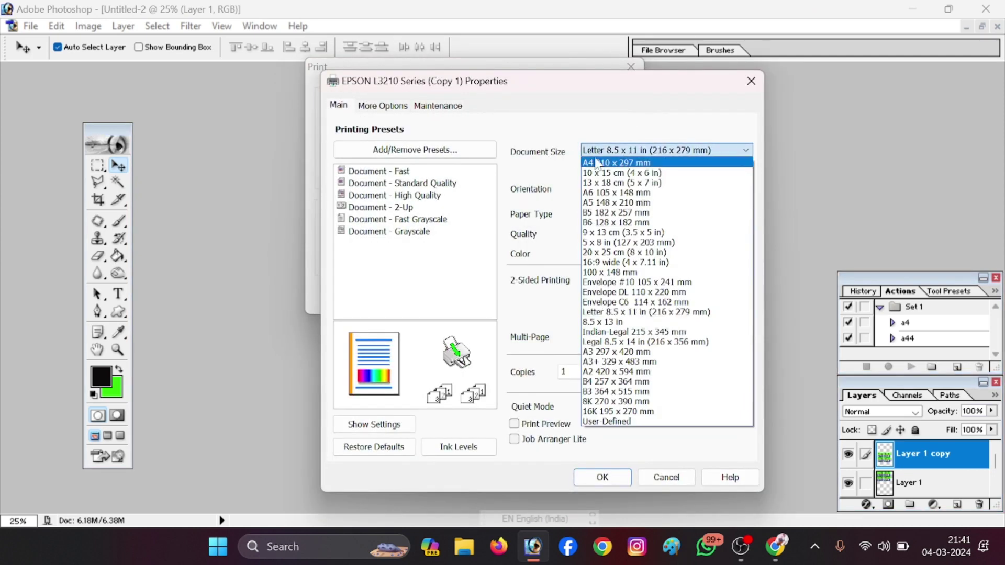
pyautogui.click(642, 174)
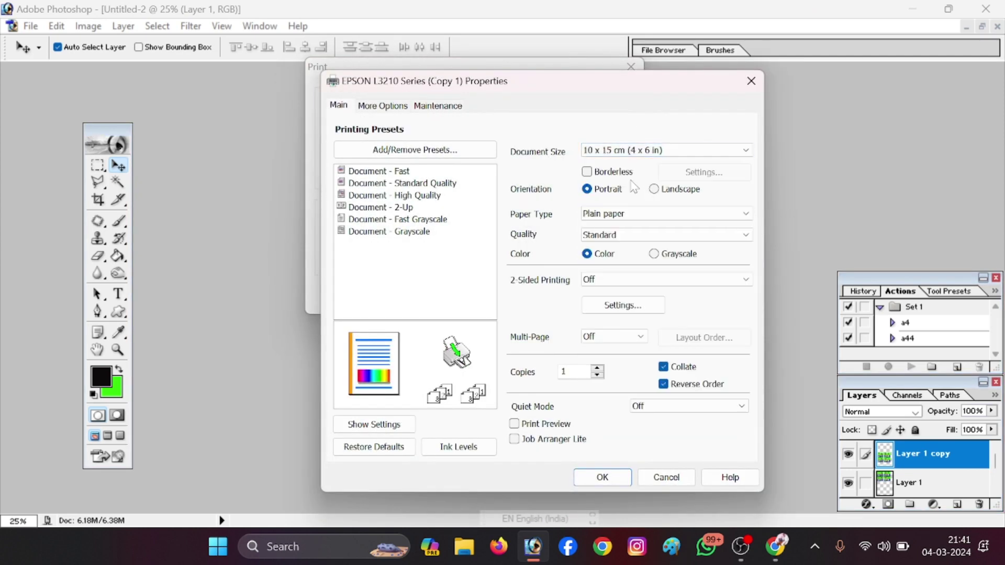
# - Set paper type to Epson Matte and quality to High, confirm, then cancel printing
pyautogui.click(608, 214)
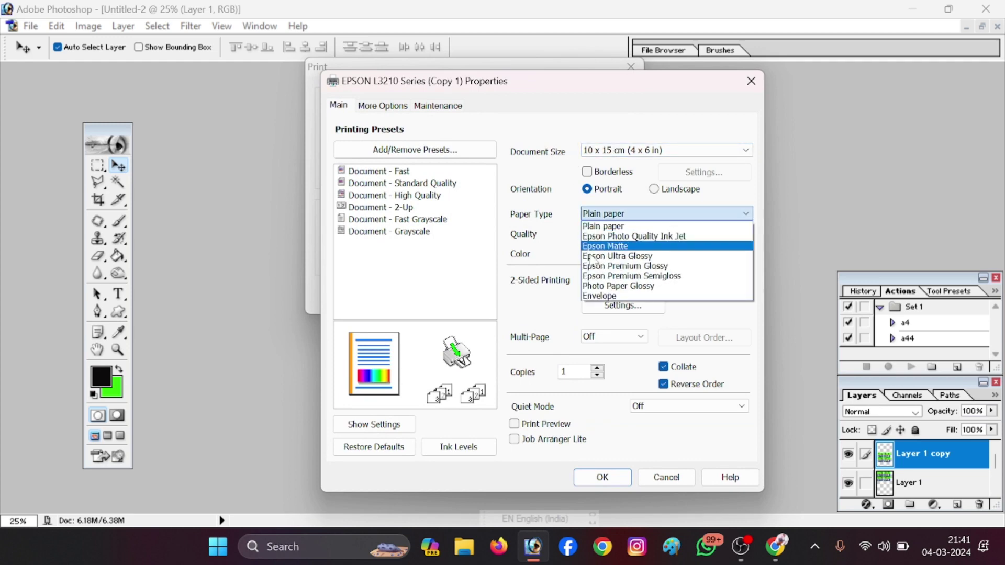
pyautogui.click(623, 236)
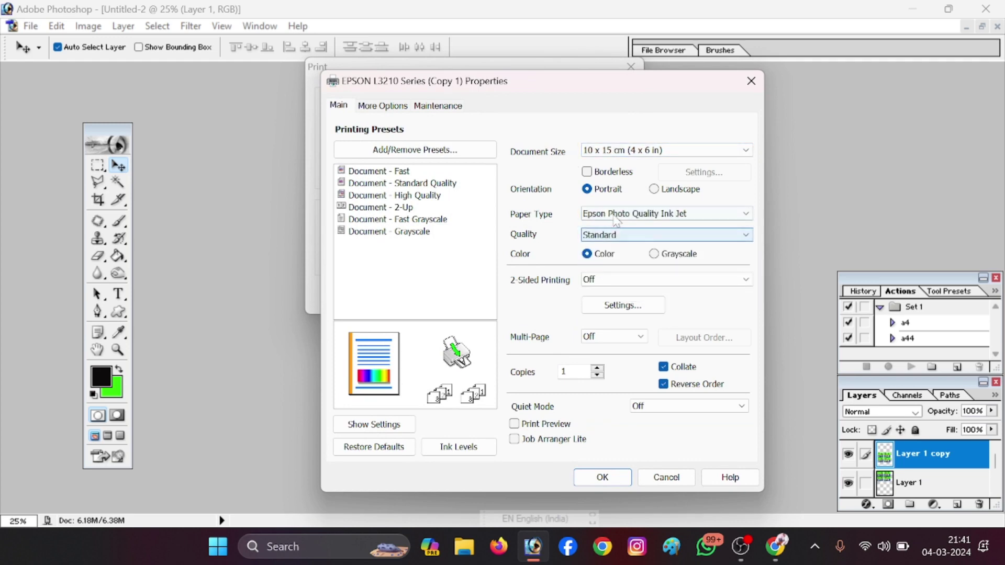
pyautogui.click(623, 213)
pyautogui.click(623, 246)
pyautogui.click(618, 260)
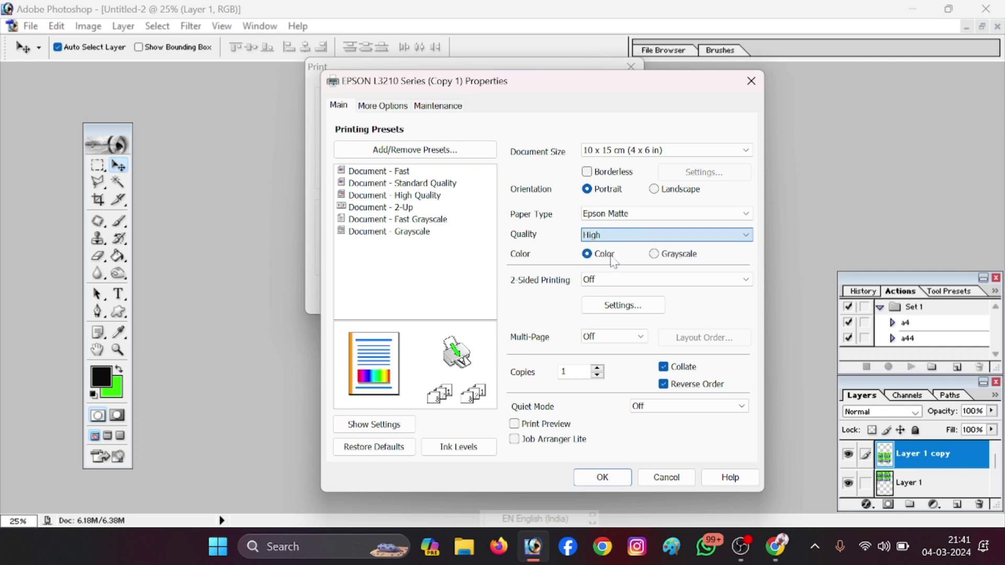
pyautogui.click(602, 477)
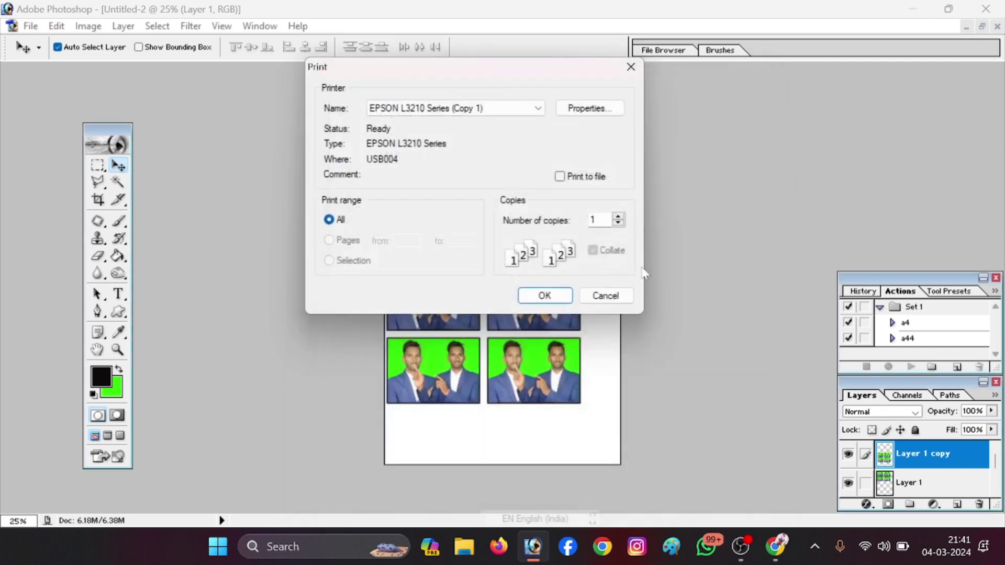
pyautogui.click(610, 295)
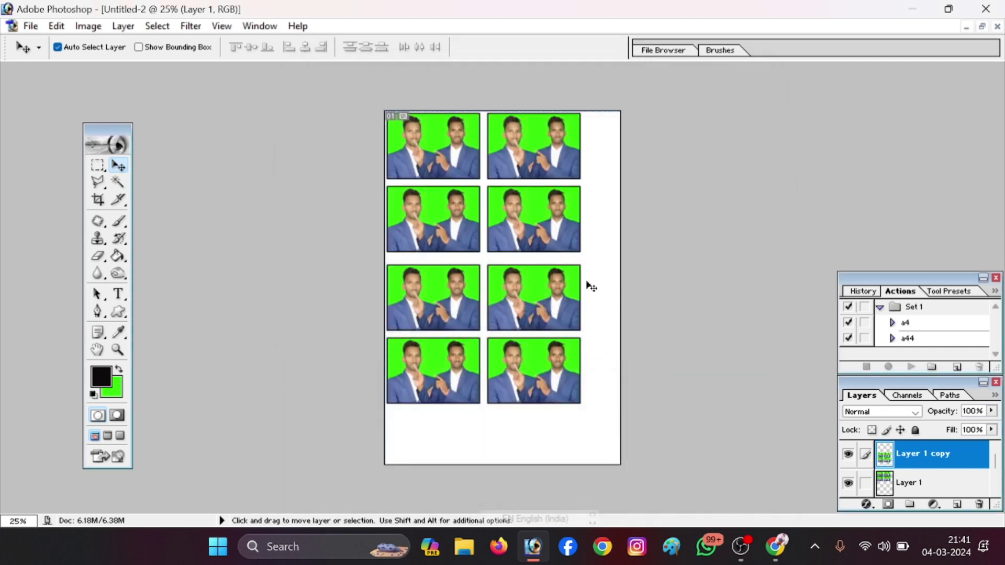